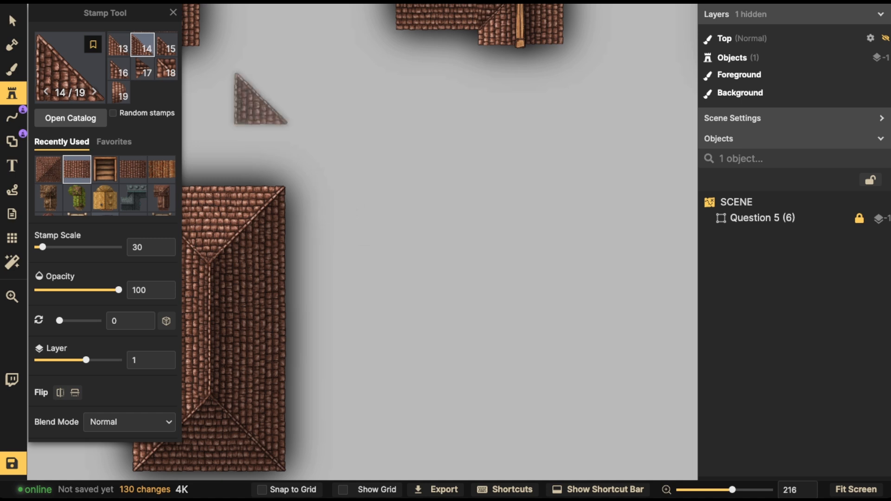
Step: Compare the triangular Slate Roof stamp variants 11 to 16 at different rotations over the empty map area
left_click(119, 45)
scroll(384, 279, "down", 5, "alt")
scroll(385, 275, "down", 1, "alt")
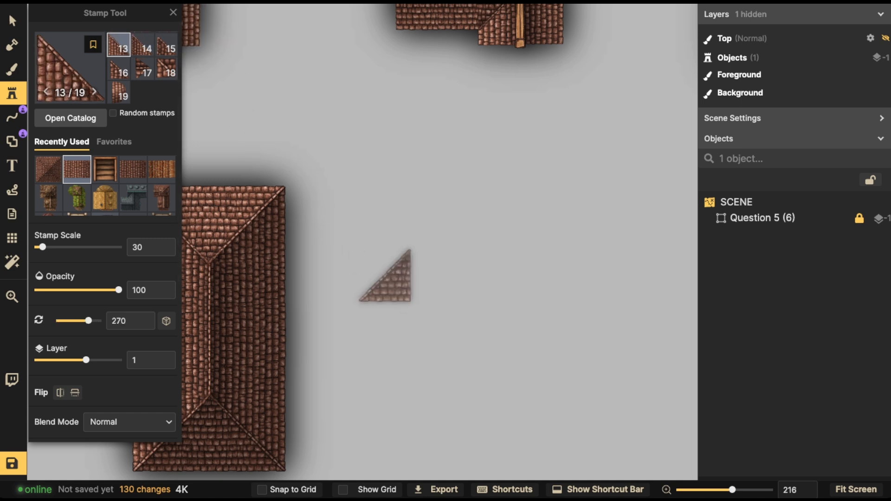
scroll(404, 277, "up", 8, "alt")
left_click(166, 46)
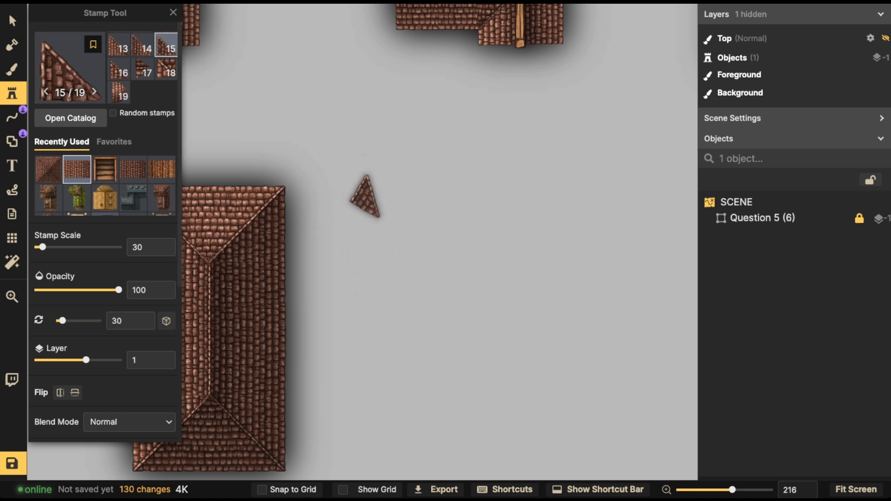
scroll(439, 287, "down", 1, "alt")
left_click(119, 69)
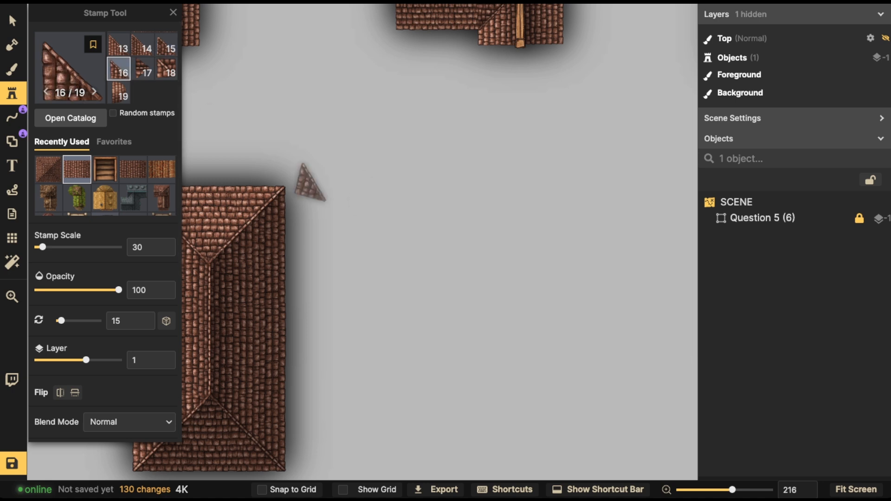
scroll(142, 45, "up", 3)
scroll(142, 68, "down", 1)
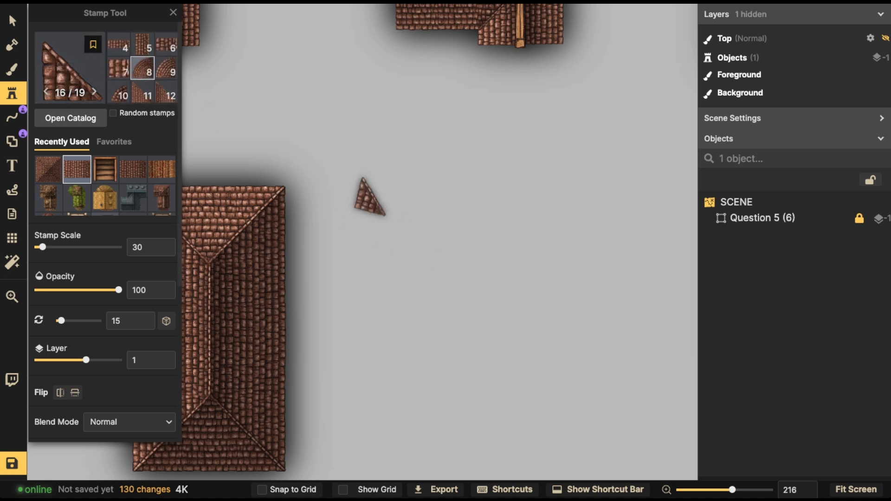
left_click(143, 92)
scroll(405, 200, "down", 1)
scroll(405, 199, "down", 7, "alt")
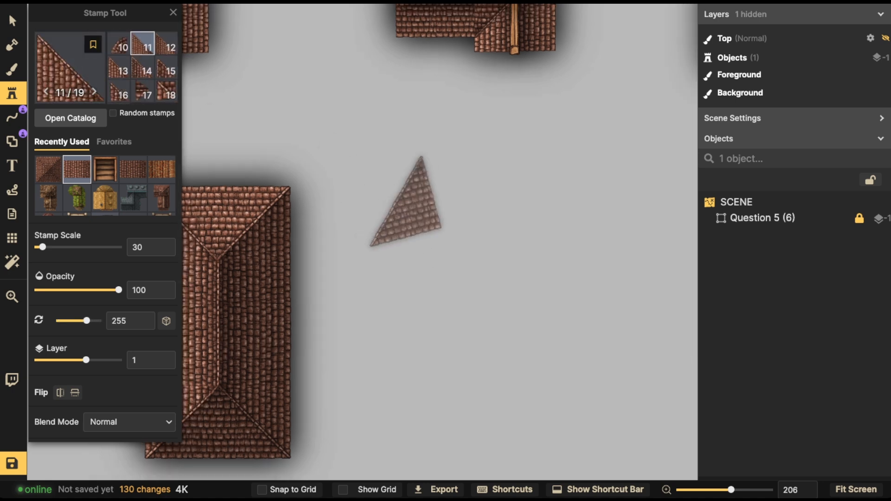
left_click(166, 45)
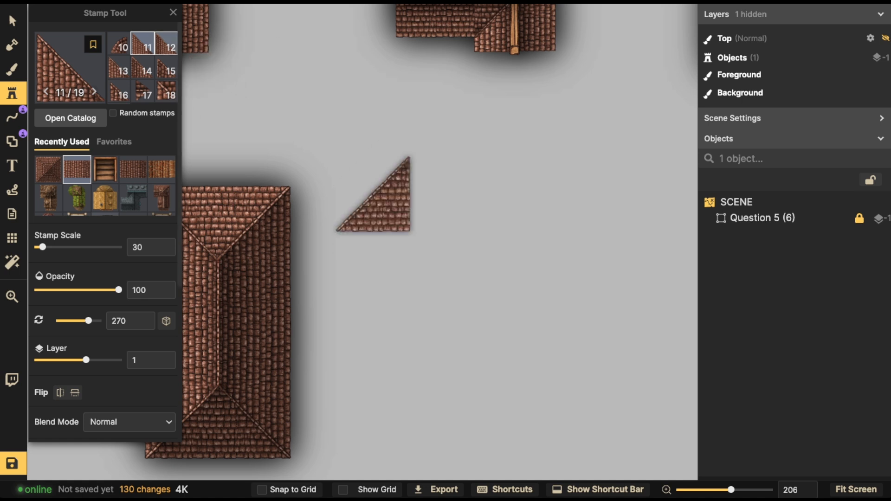
scroll(284, 177, "up", 3, "alt")
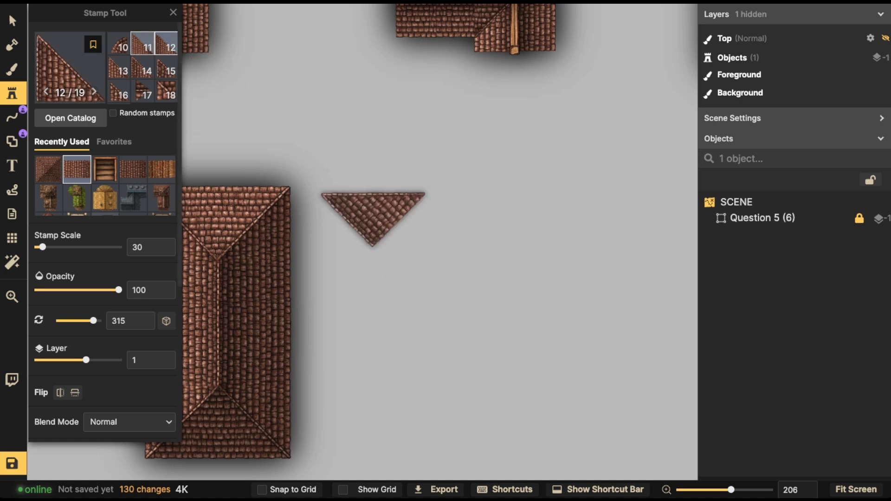
Step: Place the large triangular roof stamp, variant 11, rotated 270°, and beside it a horizontally flipped one rotated 90°
left_click(142, 45)
scroll(431, 272, "down", 3, "alt")
left_click(432, 268)
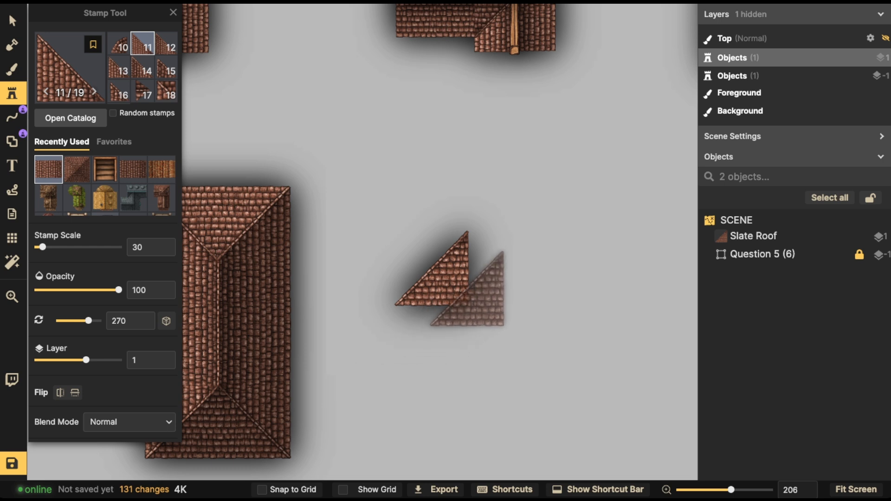
key("f")
scroll(468, 271, "down", 4, "alt")
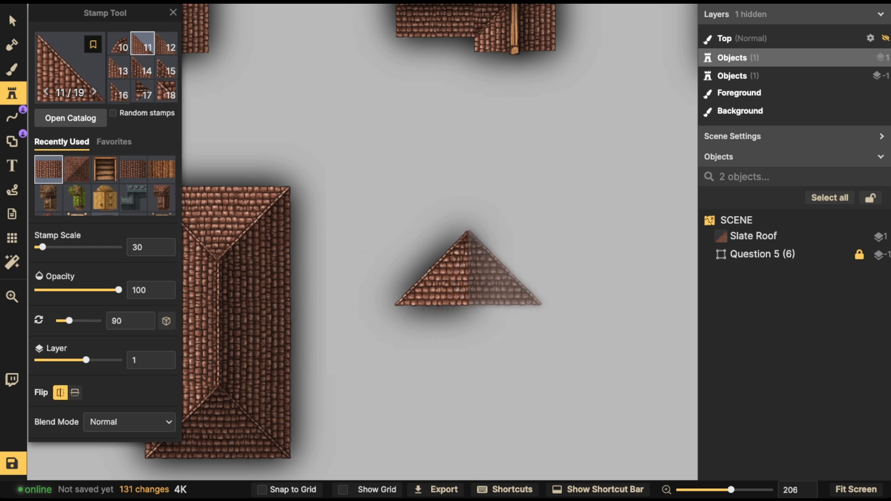
left_click(504, 268)
Step: Rotate the second large roof triangle to 270°, move it down slightly and deselect it
scroll(505, 269, "down", 3, "alt")
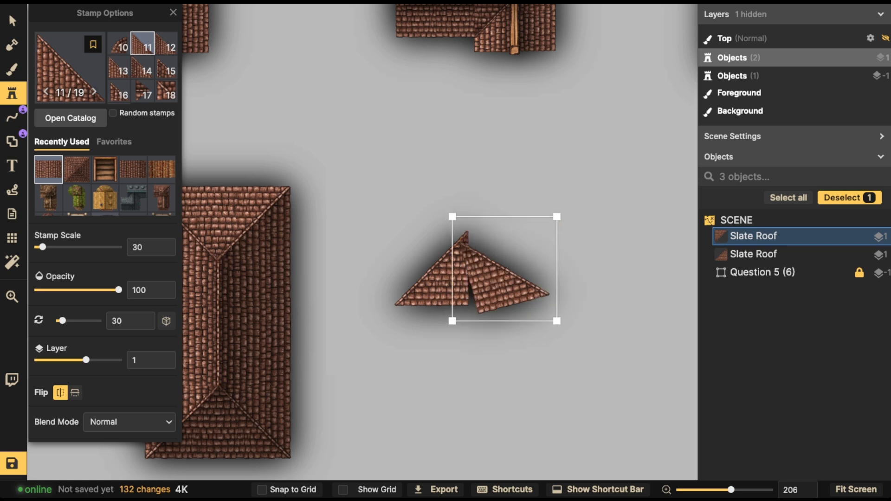
scroll(504, 268, "down", 1, "alt")
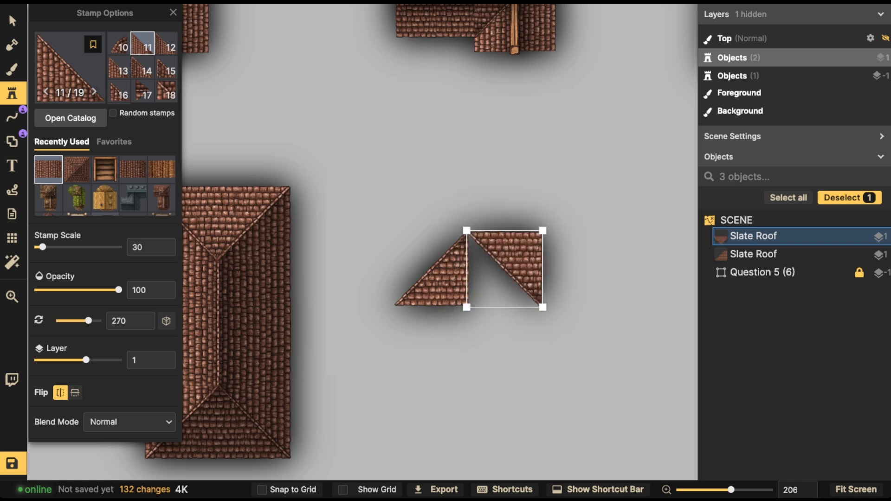
scroll(505, 268, "down", 1)
left_click_drag(504, 268, 501, 305)
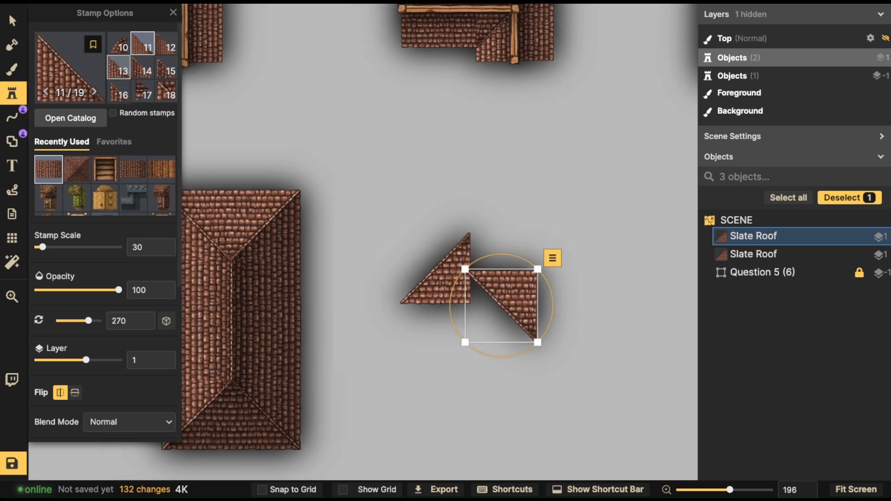
key("Escape")
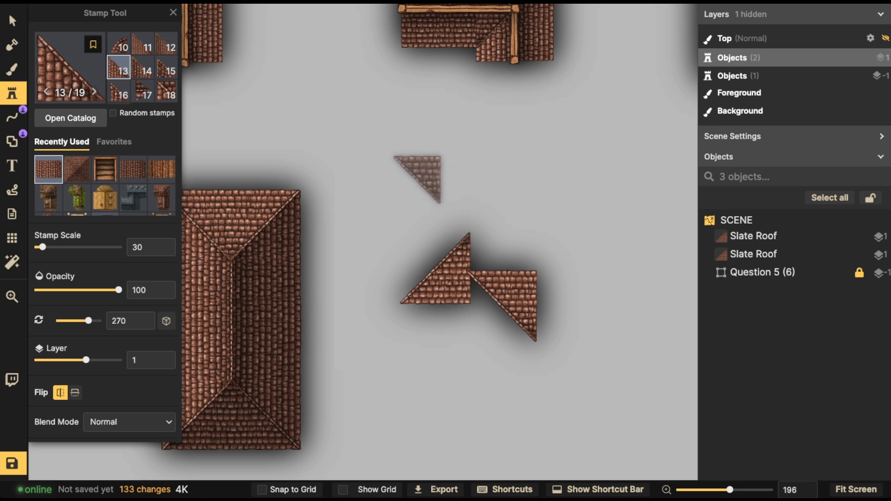
Step: Place a smaller roof triangle, variant 13, flipped horizontally and rotated 270°, just above the two large triangles
scroll(459, 302, "down", 4)
scroll(430, 224, "up", 3)
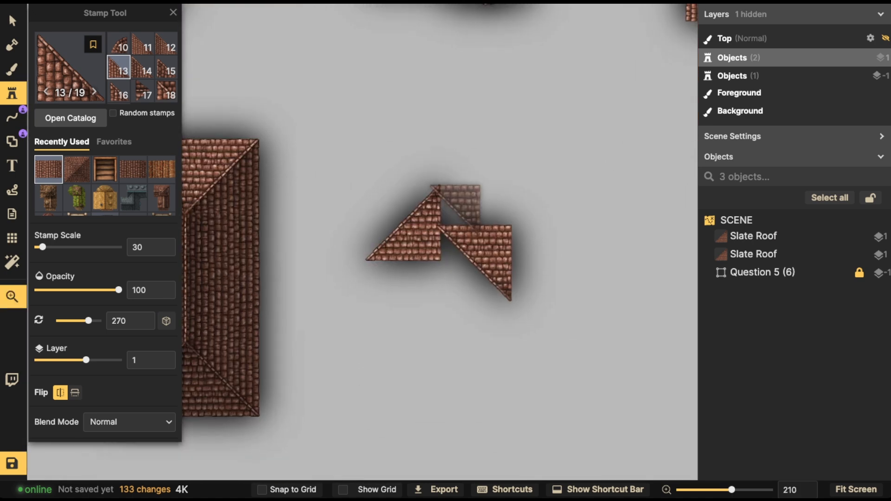
left_click(468, 175)
left_click(13, 21)
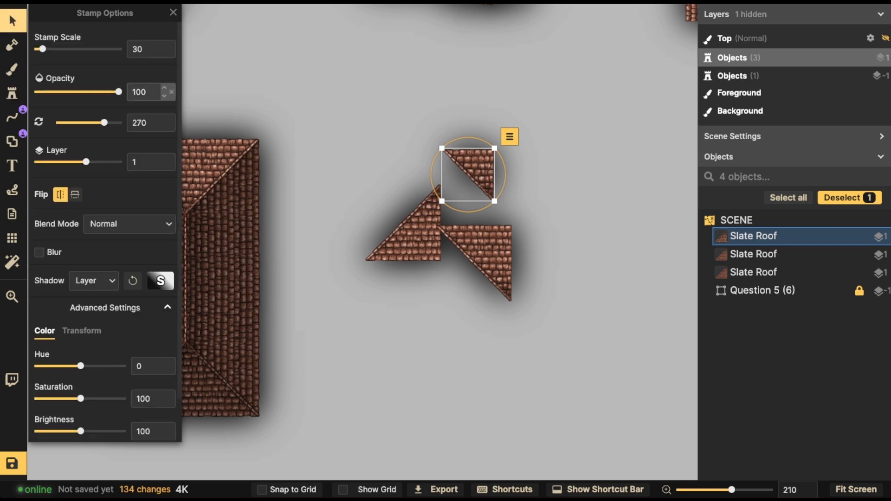
Step: Delete the two large roof triangles and move the small one into open space beside the hip roof
left_click(421, 237)
key("Delete")
left_click(487, 253)
key("Delete")
left_click_drag(478, 170, 390, 294)
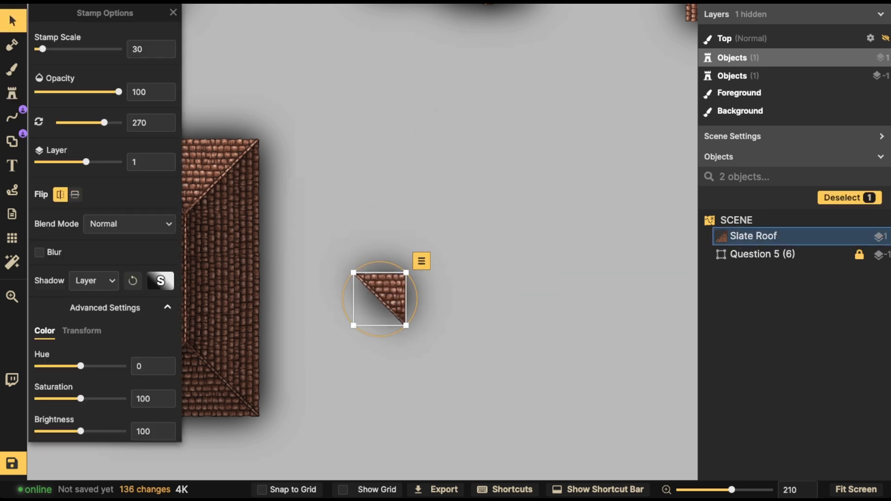
Step: Paste a copy of the small triangle, mirror it horizontally and align it directly above the original as a pointed roof end
key("ctrl+v")
key("f")
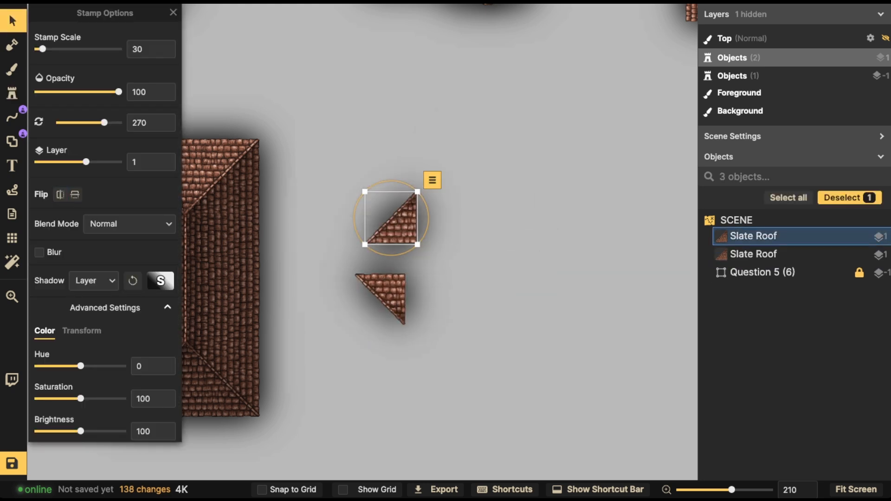
left_click_drag(392, 218, 379, 250)
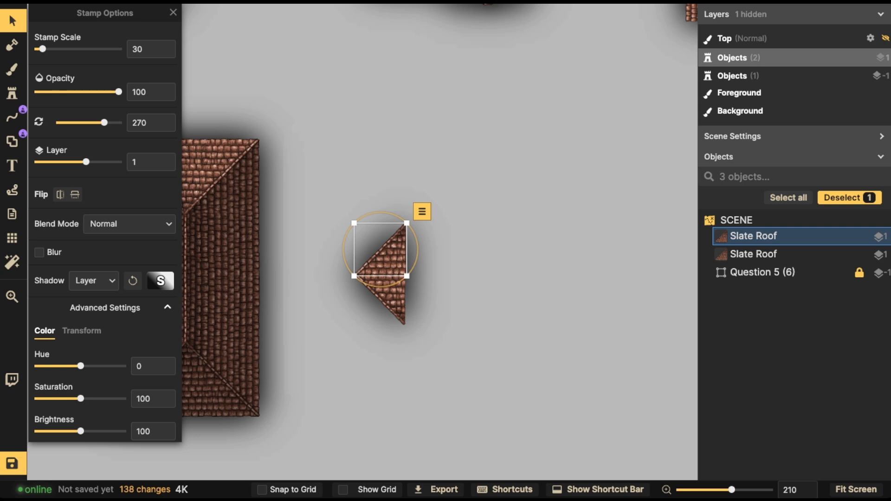
Step: Place three square roof stamps, variant 3 rotated 90°, in a flush row extending right from the upper triangle
left_click(13, 94)
scroll(119, 68, "up", 3)
key("1")
key("3")
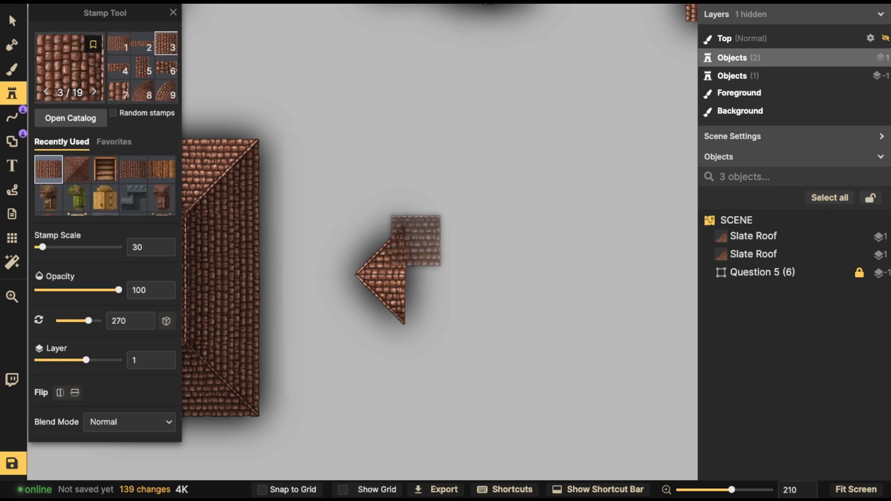
scroll(450, 252, "down", 13, "alt")
scroll(436, 248, "up", 1, "alt")
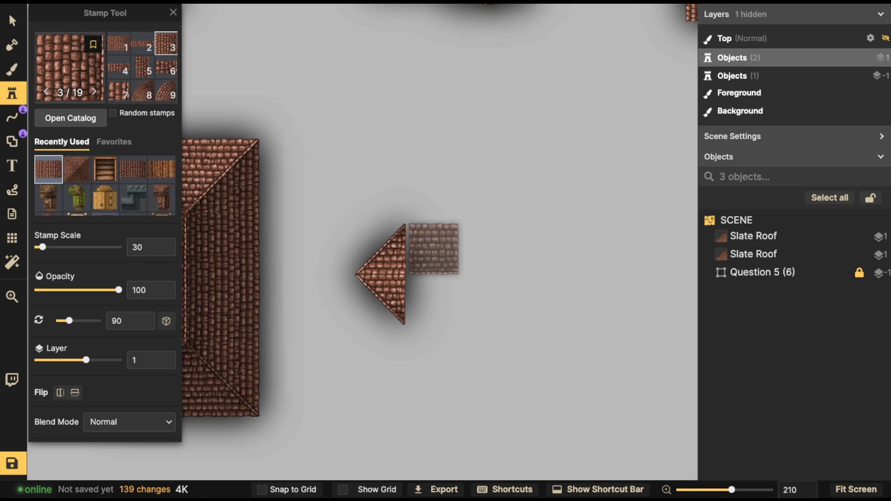
left_click(430, 249)
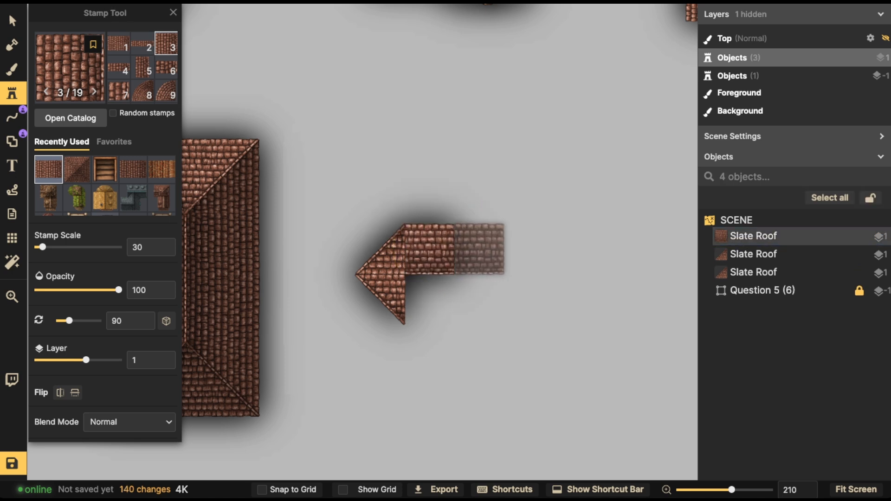
left_click(479, 250)
left_click(528, 249)
key("Escape")
key("Escape")
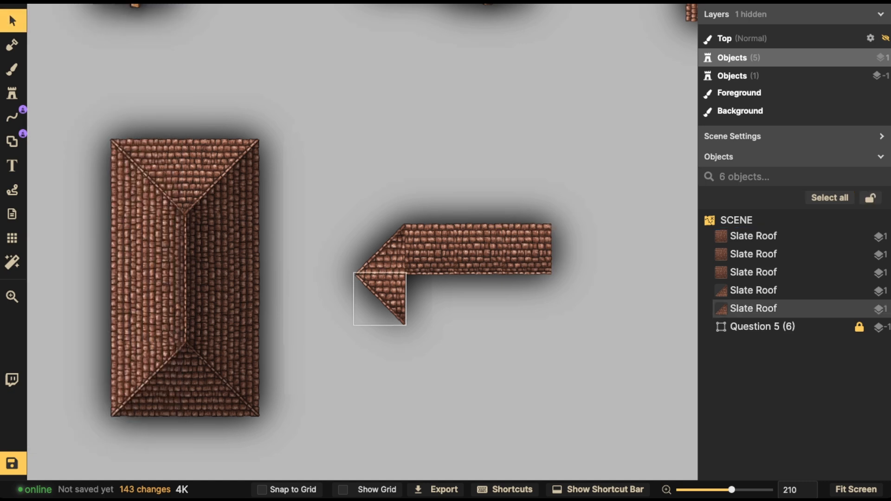
Step: Delete the lower triangle and group the remaining four roof pieces
left_click(389, 290)
key("Delete")
left_click_drag(349, 218, 553, 296)
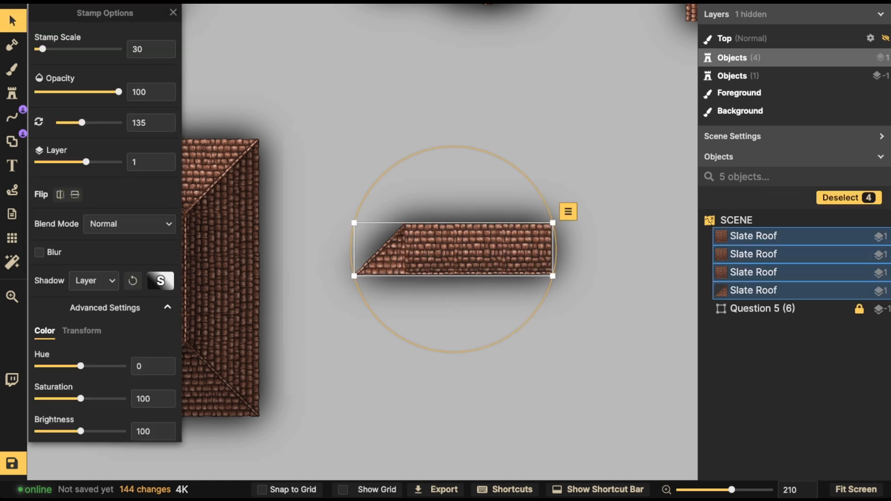
key("ctrl+g")
left_click(514, 280)
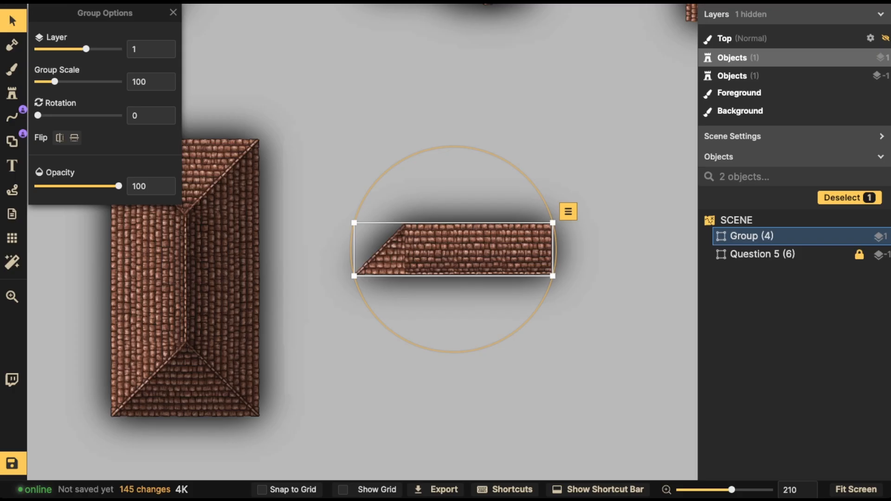
Step: Duplicate the roof group, flip the copy horizontally, rotate it 180° and align it below the original along the ridge
key("ctrl+c")
key("ctrl+v")
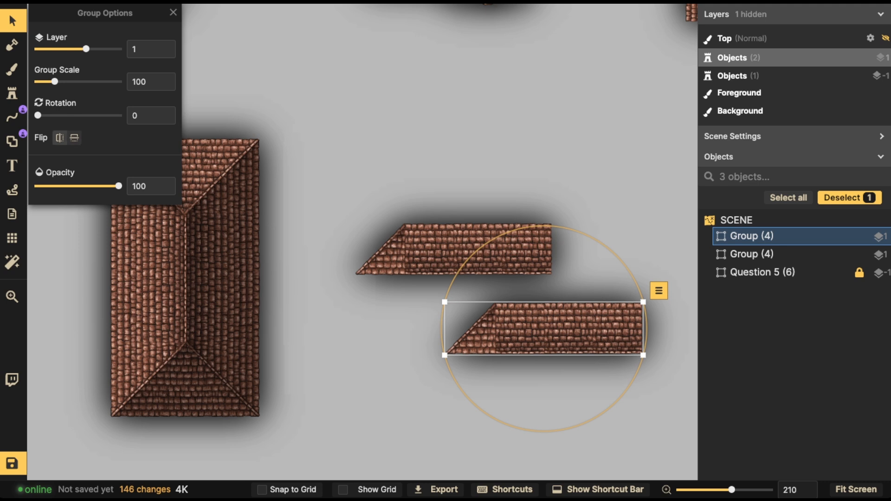
left_click(60, 138)
left_click_drag(38, 115, 78, 116)
left_click_drag(544, 329, 453, 299)
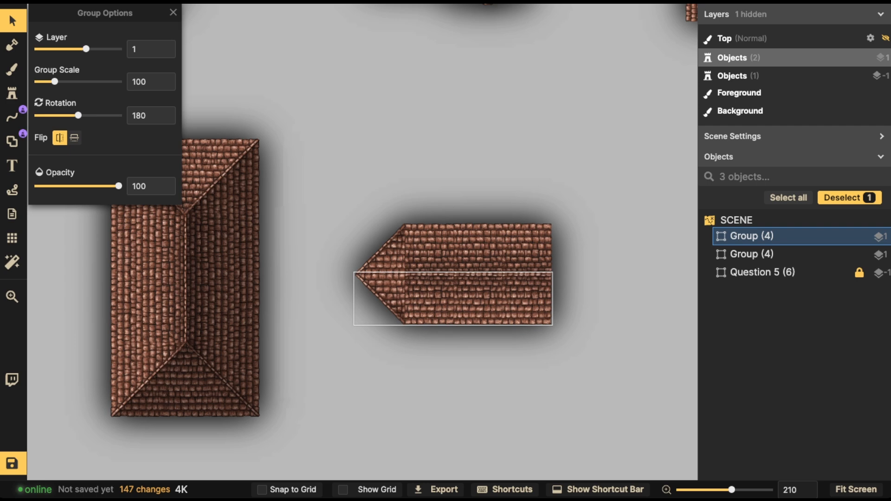
Step: Darken the four stamps inside the lower roof group by setting their brightness to 67
double_click(453, 299)
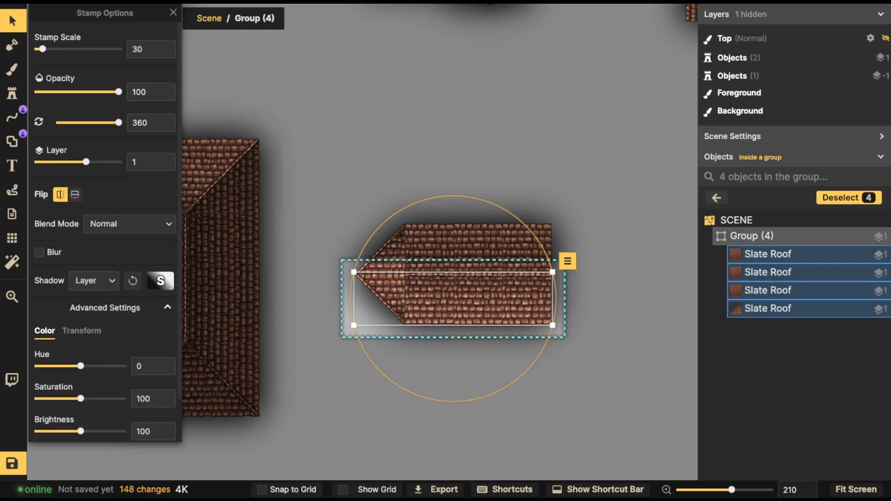
left_click_drag(67, 431, 66, 431)
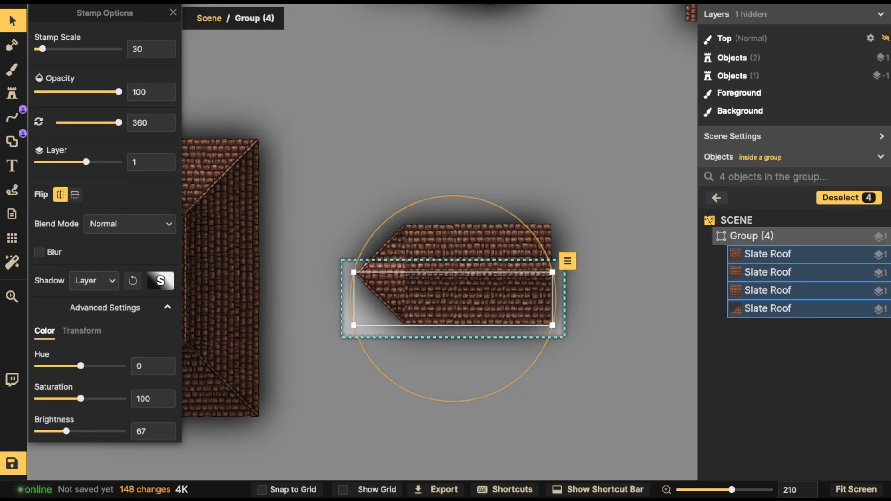
key("Escape")
key("Escape")
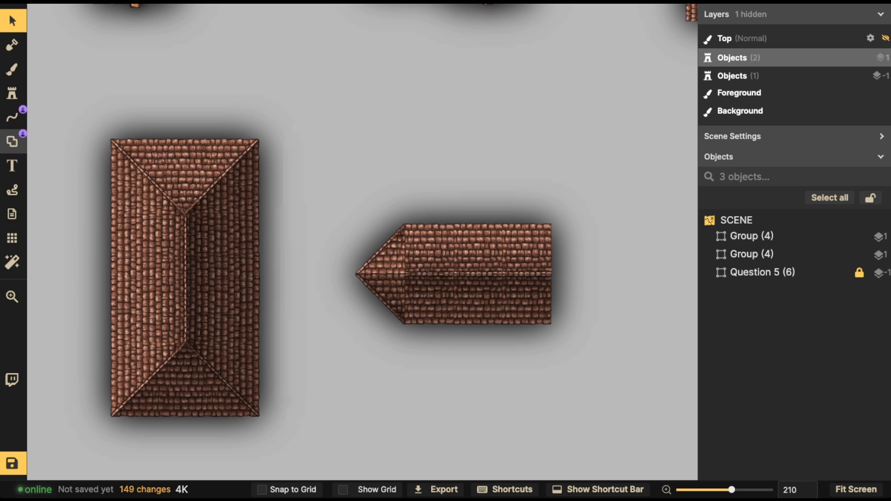
Step: Draw a straight Wood Wall beam along the ridge from the pointed tip to the far end, with stroke stamp scale 44
left_click(13, 117)
left_click(97, 186)
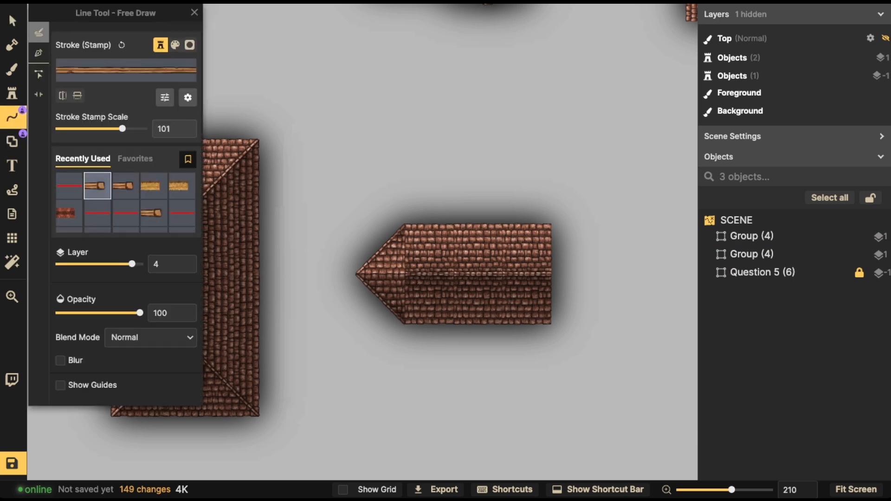
left_click(39, 53)
left_click(356, 274)
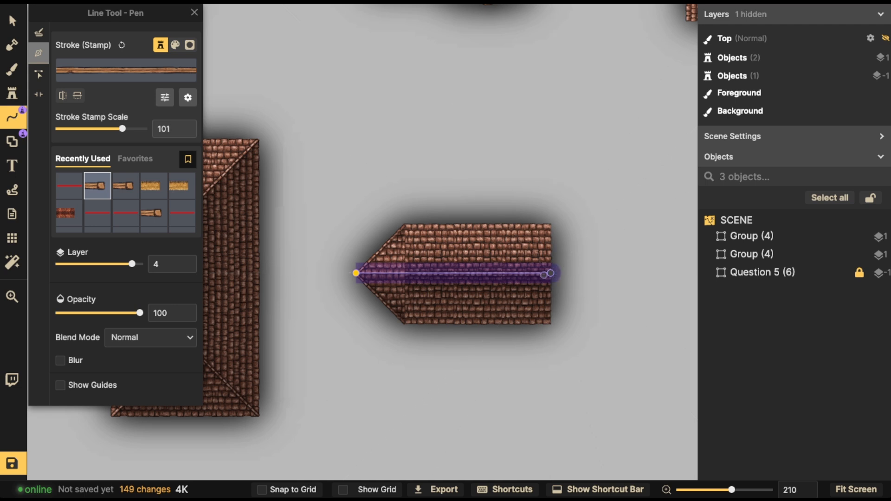
double_click(550, 273)
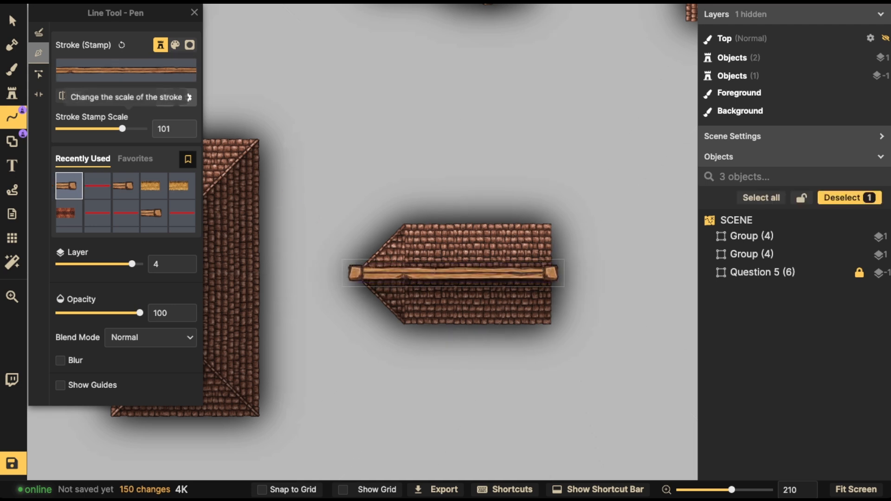
left_click_drag(122, 129, 110, 129)
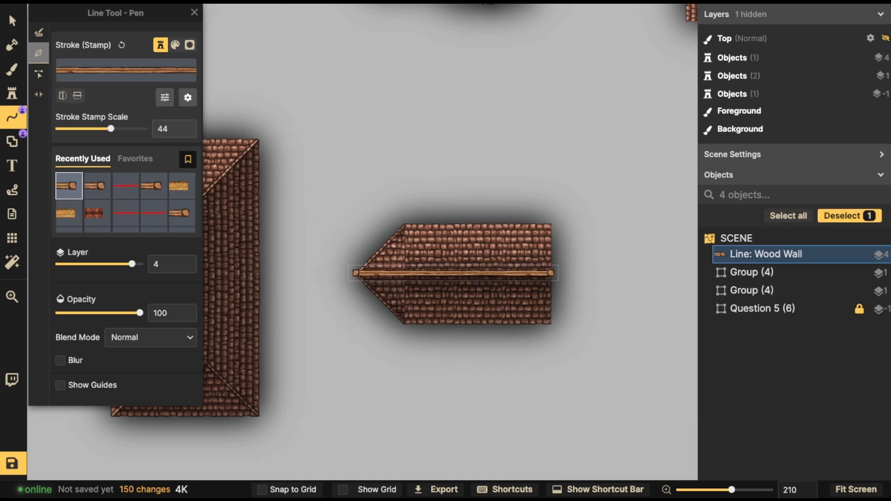
key("Escape")
Step: Group the ridge beam and both roof halves into one object
key("ctrl+a")
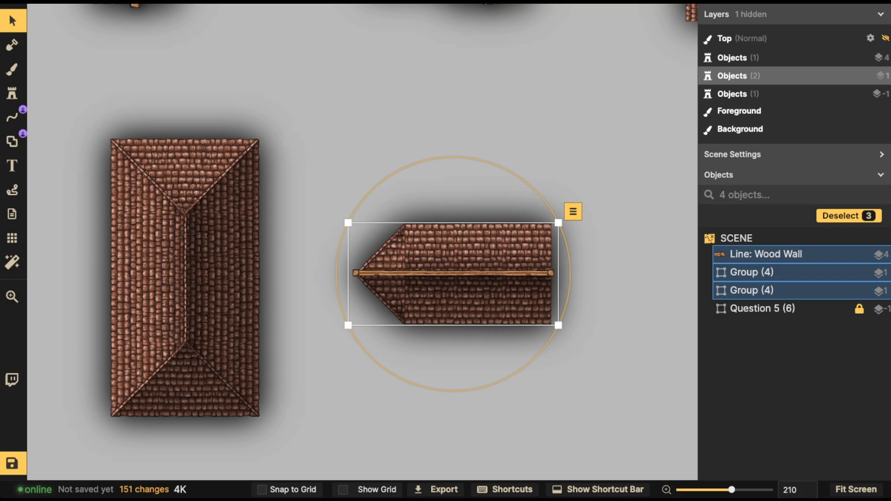
key("ctrl+g")
left_click(514, 280)
key("Escape")
Step: Move the grouped roof wing so its pointed end overlaps the upper part of the hip roof's right slope
scroll(370, 245, "down", 5)
left_click(371, 247)
left_click_drag(372, 247, 329, 219)
Step: Try other rotations for the roof wing placed on the hip roof
scroll(306, 374, "up", 6, "alt")
scroll(359, 246, "down", 6, "alt")
scroll(359, 246, "down", 1, "alt")
scroll(358, 246, "up", 1, "alt")
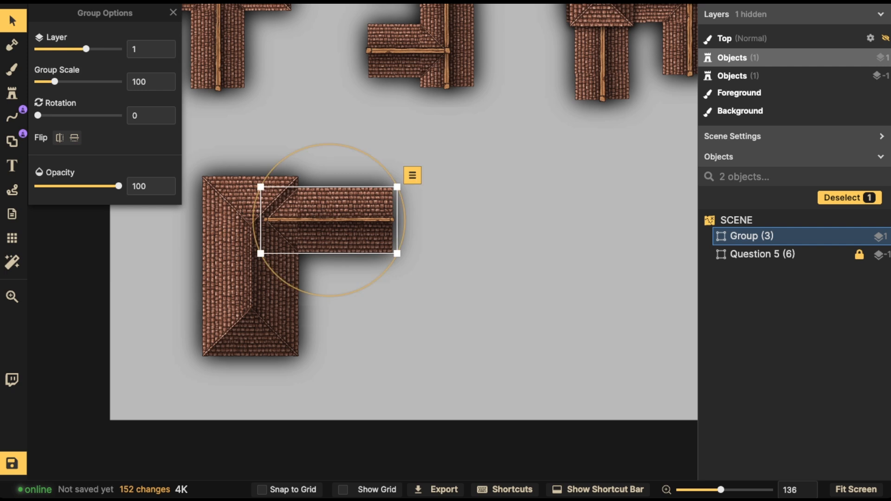
Step: Duplicate the roof wing and place the copy on the lower part of the hip roof's right slope
key("ctrl+v")
left_click_drag(383, 336, 331, 312)
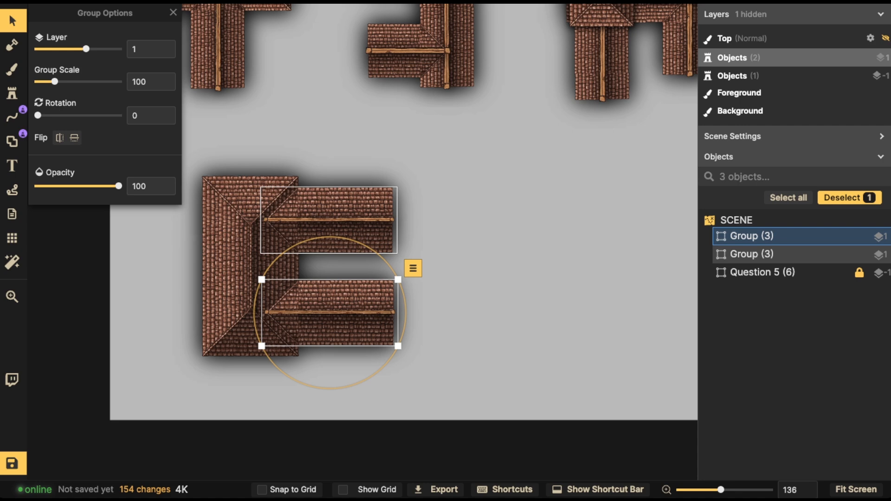
Step: Shorten the upper roof wing by deleting the Slate Roof stamp at the far end of each half
double_click(335, 203)
left_click(335, 203)
double_click(377, 203)
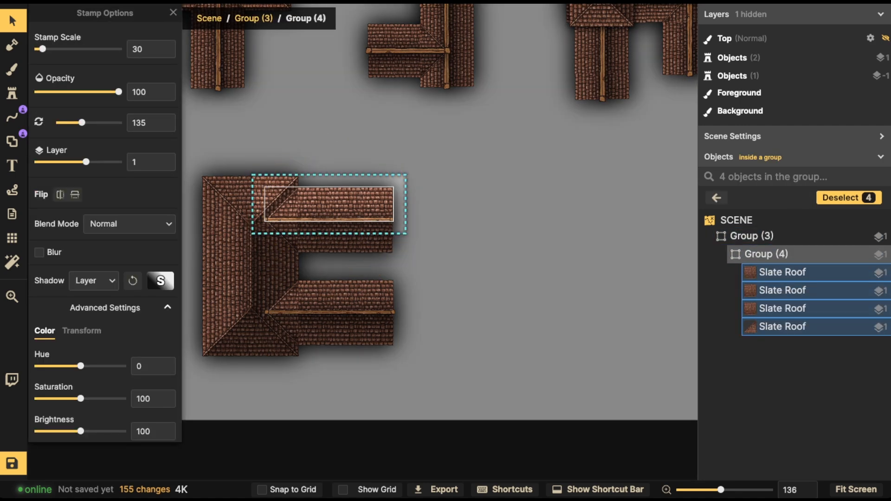
left_click(377, 204)
key("Delete")
key("ctrl+z")
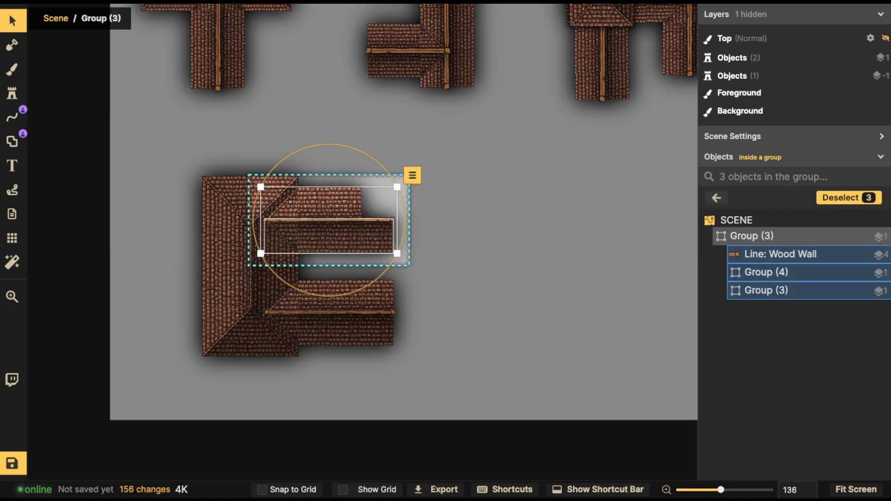
key("Delete")
key("Escape")
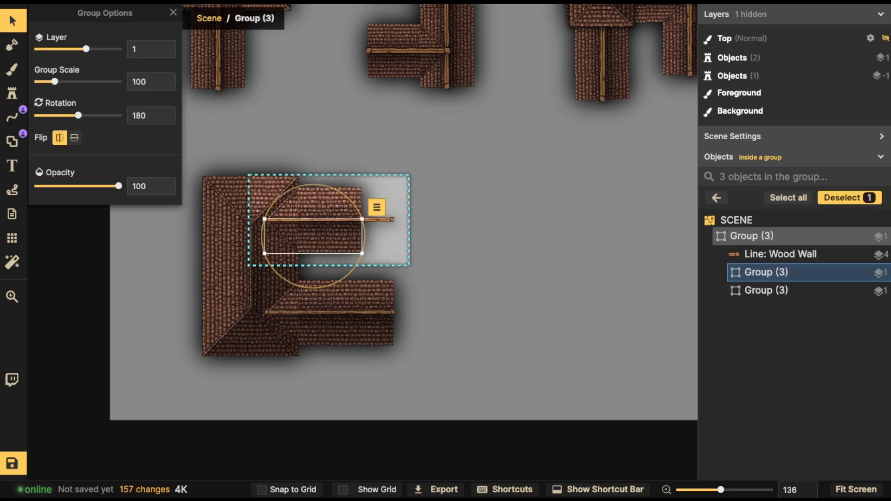
key("Escape")
Step: Replace the upper wing's Wood Wall ridge beam with a shorter one running from the pointed tip to the shortened end
double_click(329, 219)
left_click(330, 219)
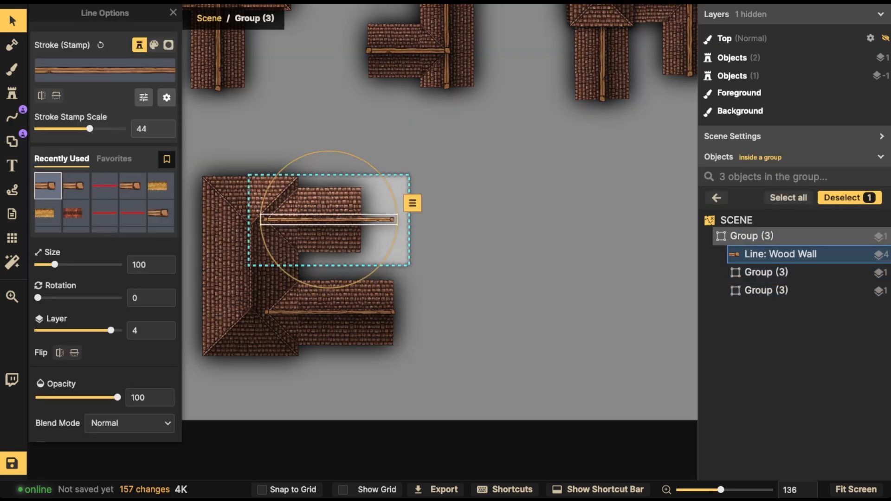
key("Delete")
left_click(13, 118)
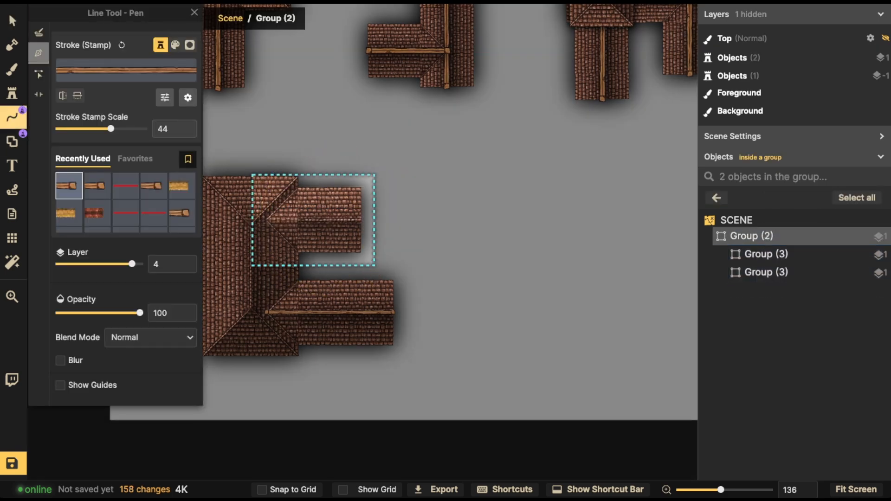
left_click(267, 219)
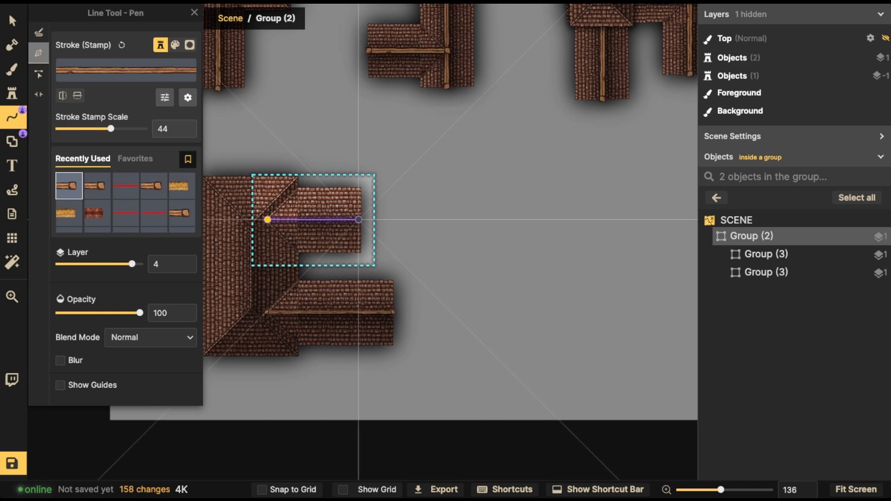
left_click(359, 219)
key("Return")
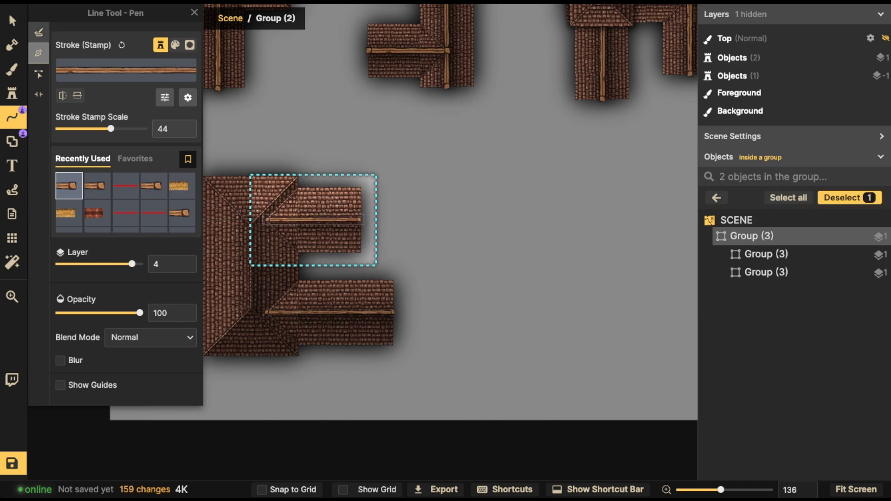
left_click(13, 21)
key("Escape")
key("Escape")
scroll(381, 237, "down", 3)
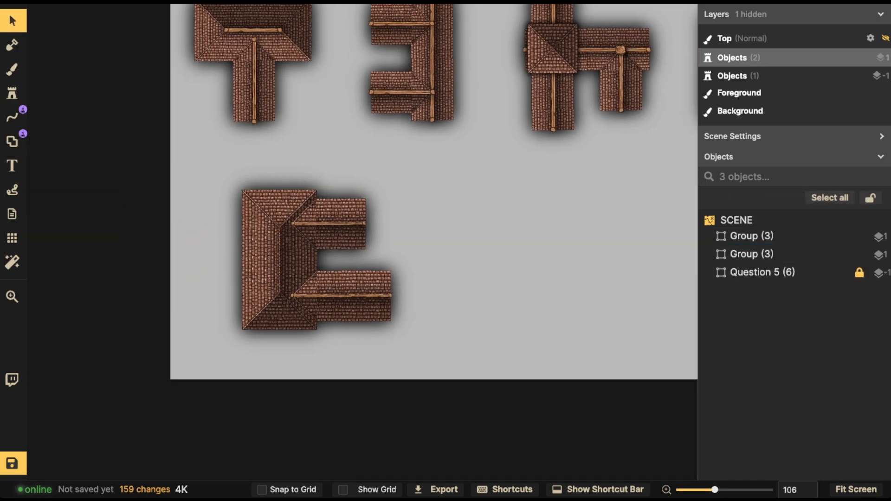
Step: Examine the contents of both roof wing groups and the Question 5 group
left_click(846, 236)
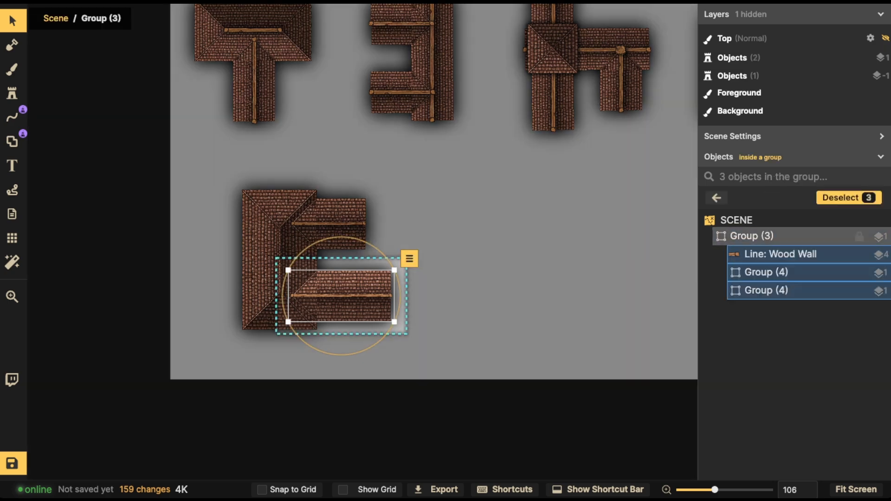
key("Escape")
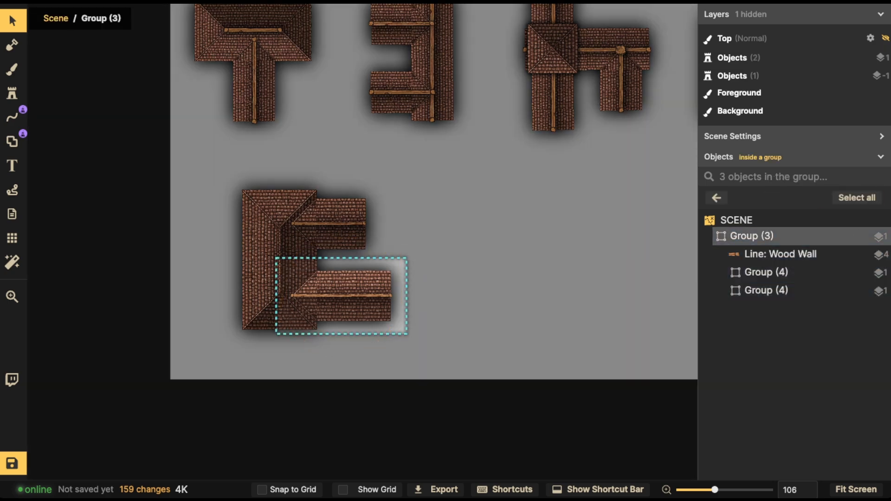
key("Escape")
key("Escape")
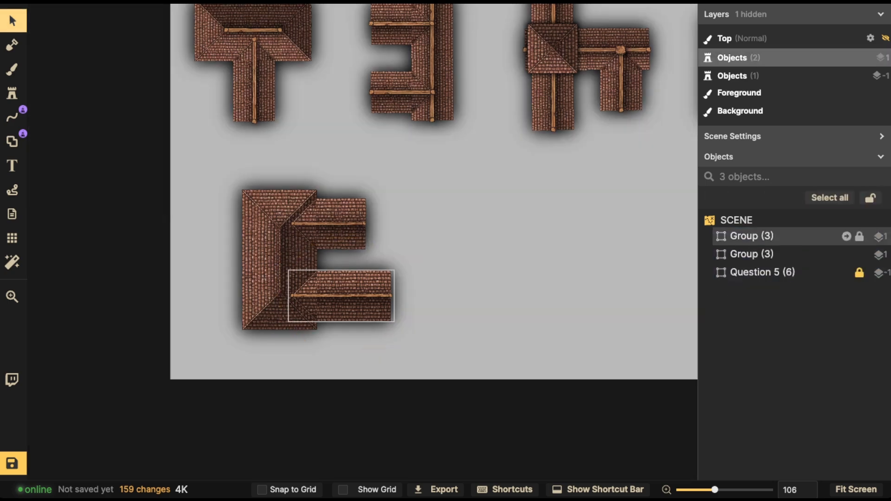
left_click(846, 254)
key("Escape")
key("Escape")
key("Escape")
left_click(846, 254)
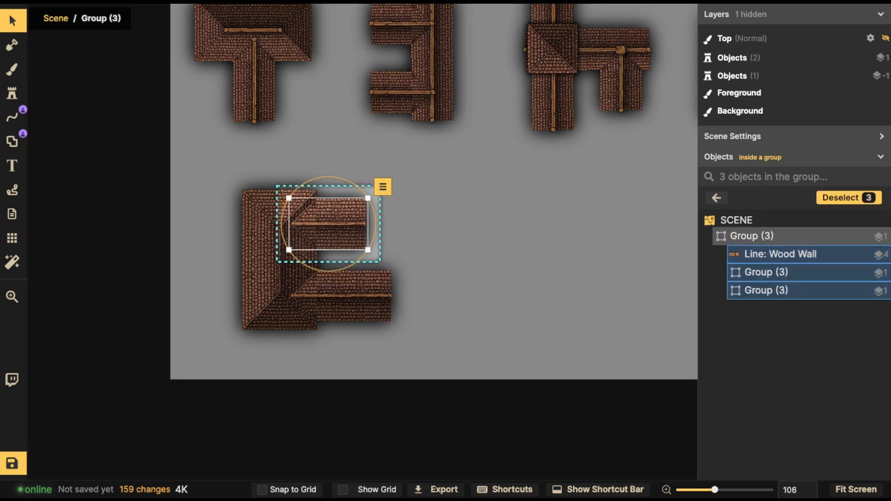
key("Escape")
key("Escape")
key("Escape")
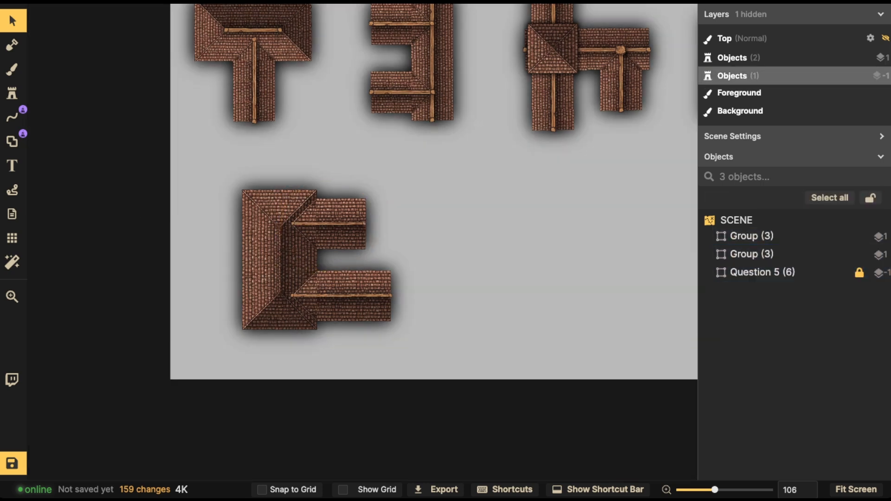
left_click(846, 272)
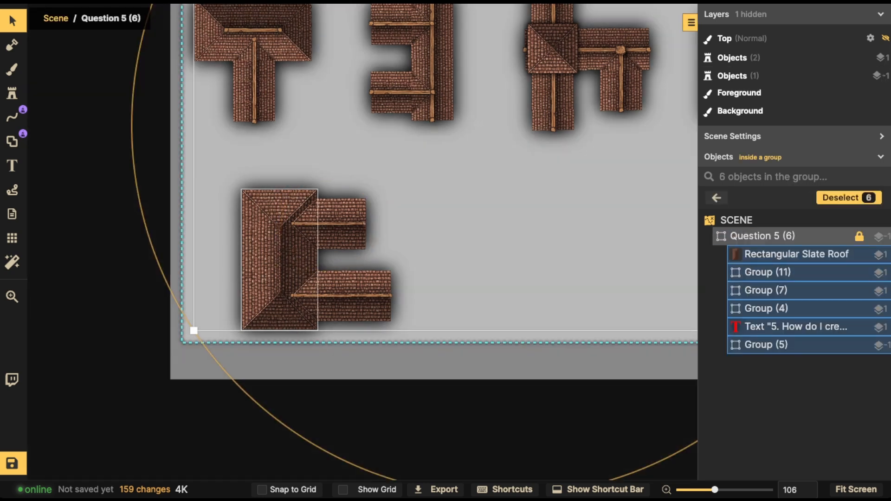
key("Escape")
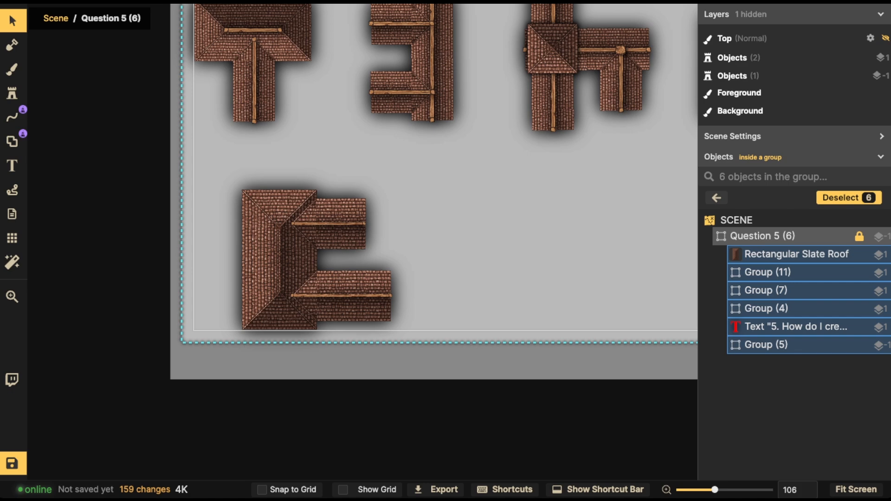
left_click(743, 220)
Step: Ungroup the Question 5 group so its roofs and text become separate objects
left_click(763, 272)
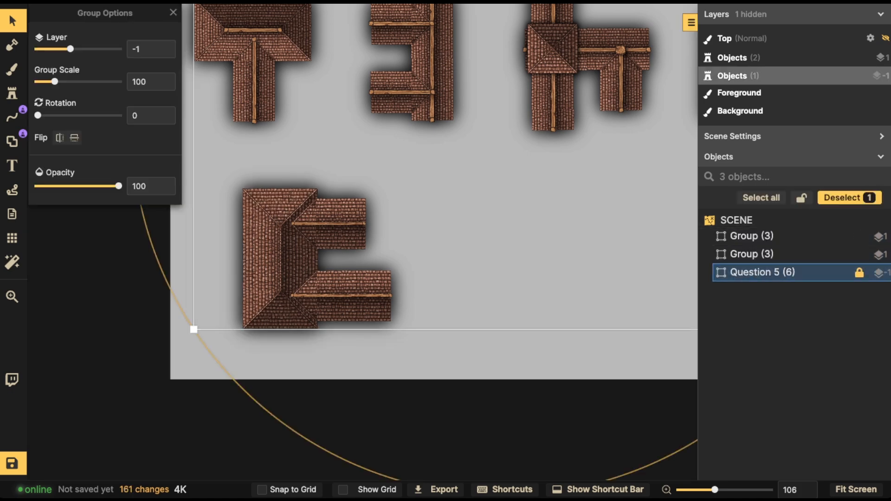
key("ctrl+shift+g")
scroll(483, 174, "down", 5)
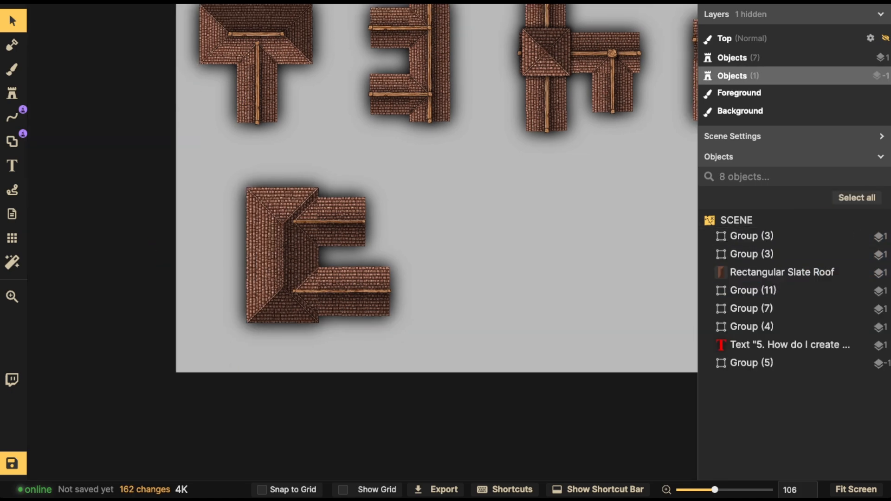
middle_click_drag(483, 175, 394, 199)
left_click(274, 246)
key("Escape")
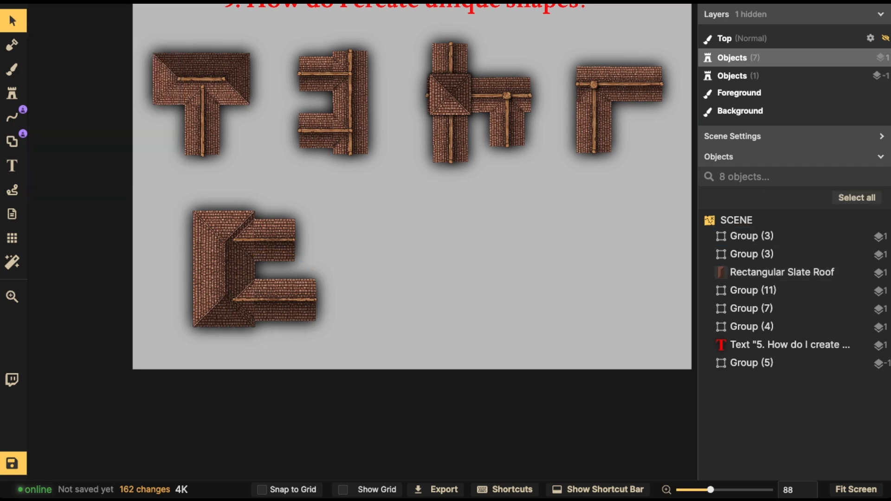
Step: Duplicate the Rectangular Slate Roof into the empty area beside the finished two-wing roof
left_click(213, 267)
key("ctrl+v")
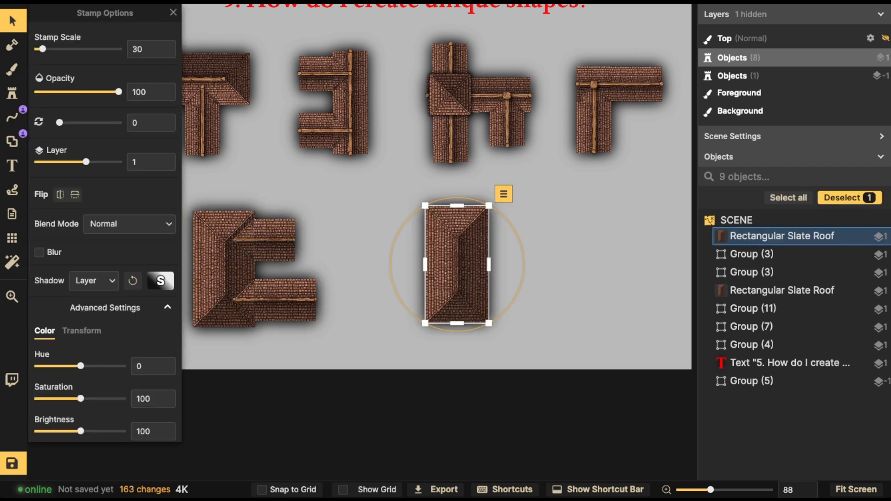
Step: Copy the short wing twice and attach one to the new hip roof's right slope and one rotated 180 to its left slope
left_click(274, 244)
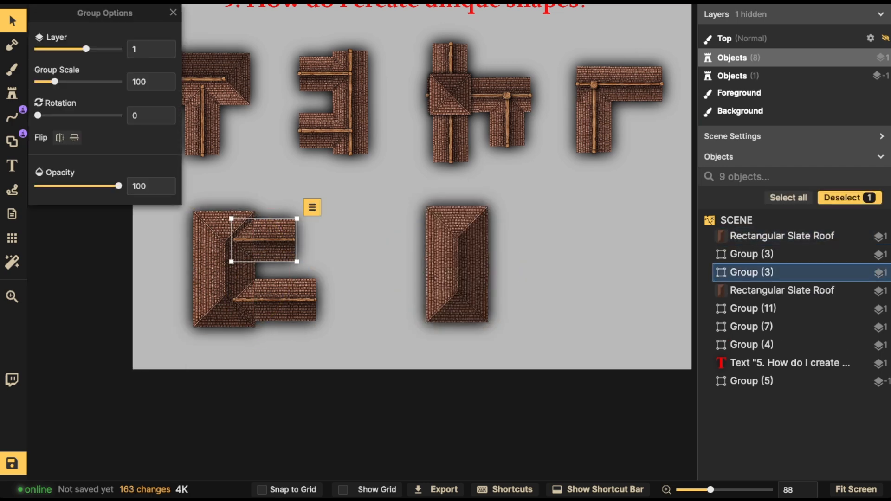
key("ctrl+v")
scroll(502, 244, "up", 4)
left_click_drag(510, 251, 485, 240)
key("ctrl+v")
left_click_drag(464, 268, 390, 244, "shift")
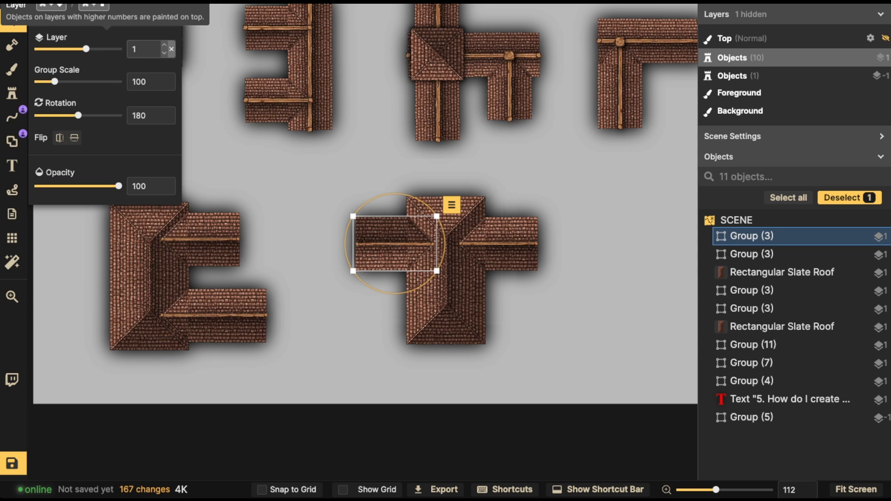
Step: Move both short wings outward, clear of the new hip roof on either side
left_click(385, 244)
left_click(386, 244)
left_click_drag(385, 244, 333, 244)
left_click(501, 244)
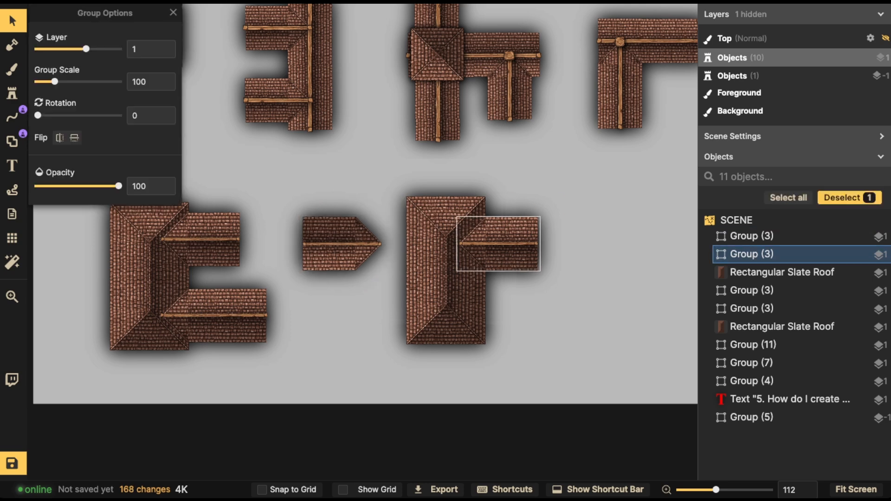
left_click_drag(502, 244, 535, 244)
Step: Choose the first of the 19 Slate Roof stamps for placing
left_click(599, 297)
key("space")
left_click_drag(599, 260, 524, 267)
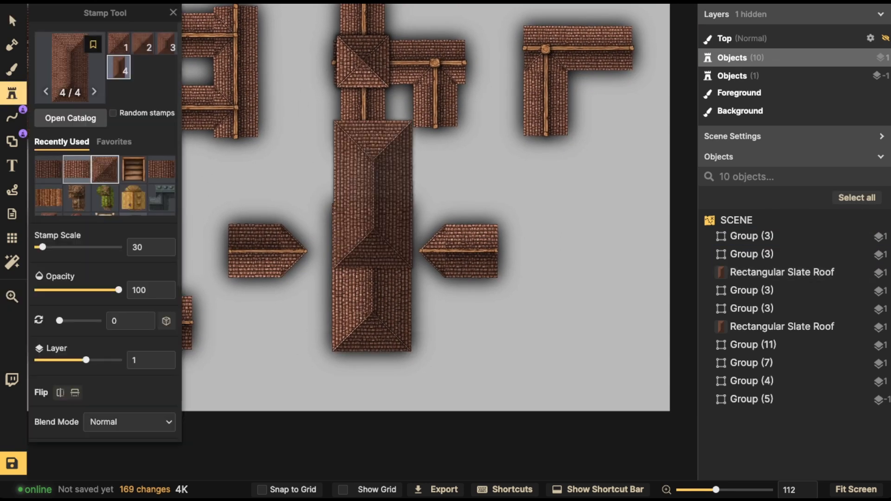
left_click(69, 65)
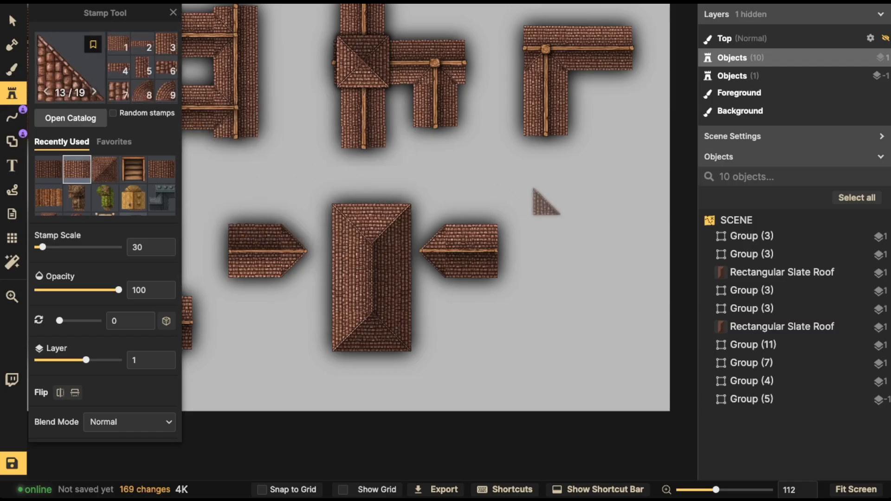
scroll(142, 68, "up", 3)
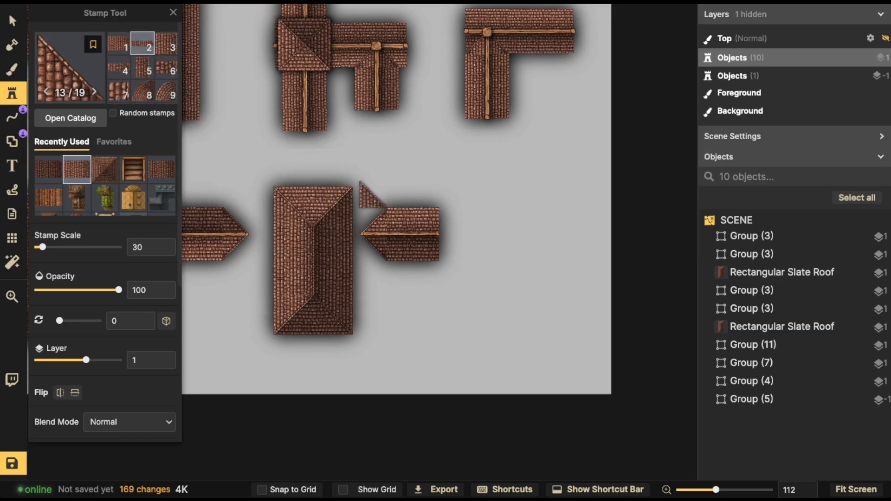
left_click(118, 43)
scroll(486, 325, "up", 2)
Step: Try to stack Slate Roof stamps by eye into a vertical strip beside the right wing
left_click(485, 326)
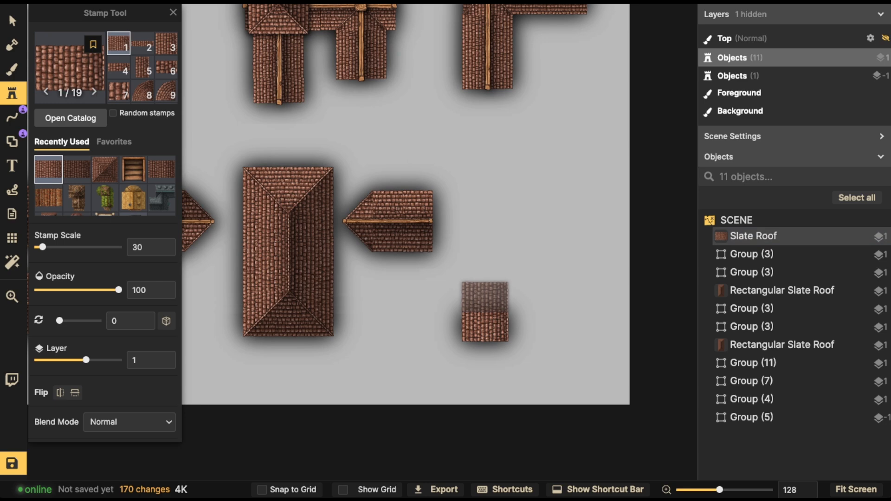
left_click(485, 312)
scroll(488, 274, "up", 5)
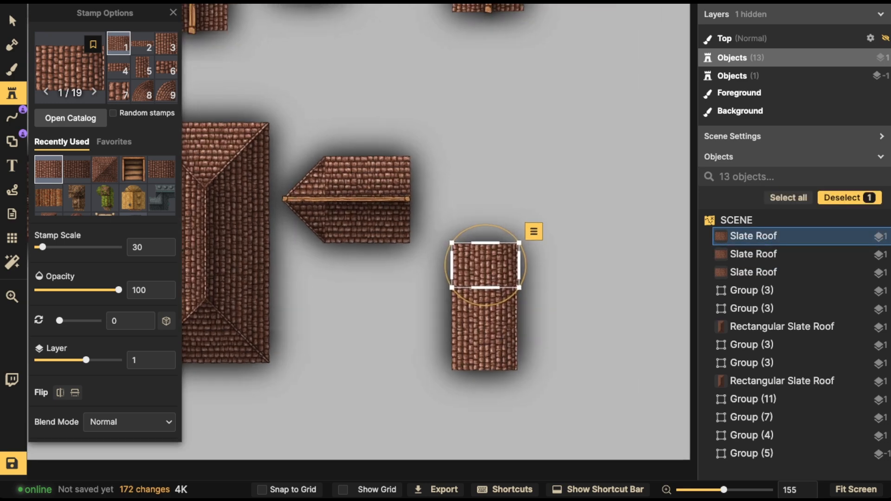
left_click_drag(483, 260, 484, 260)
left_click(484, 210)
left_click_drag(484, 209, 374, 196)
Step: Delete the hand-placed strip of Slate Roof stamps
left_click(13, 20)
scroll(559, 241, "down", 5)
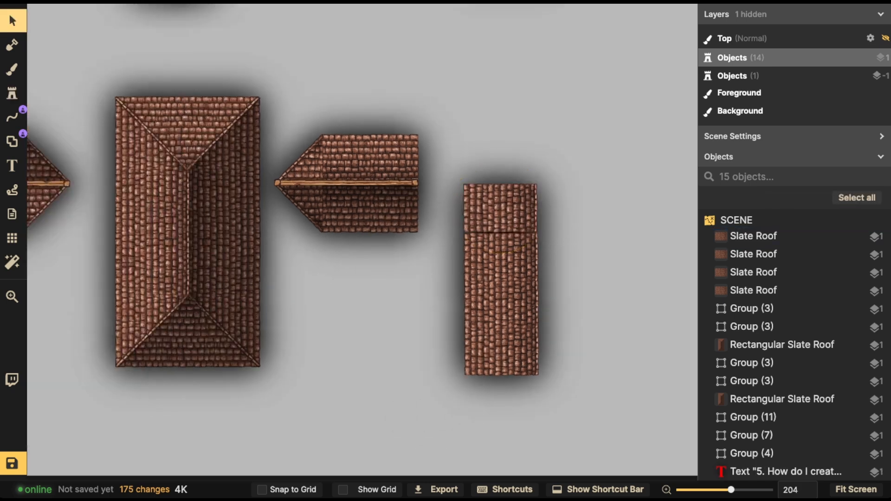
left_click_drag(532, 171, 488, 327)
key("Delete")
Step: Show the square map grid and turn on snapping to it for stamp placement
left_click(12, 238)
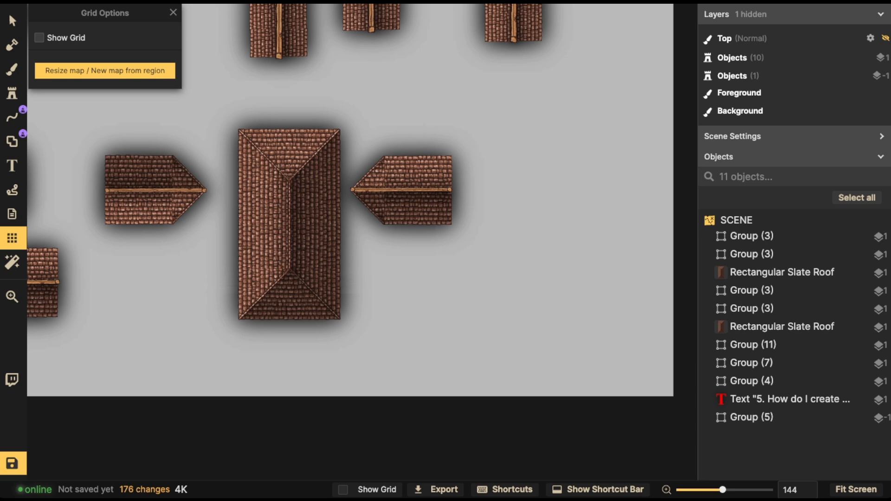
left_click(39, 37)
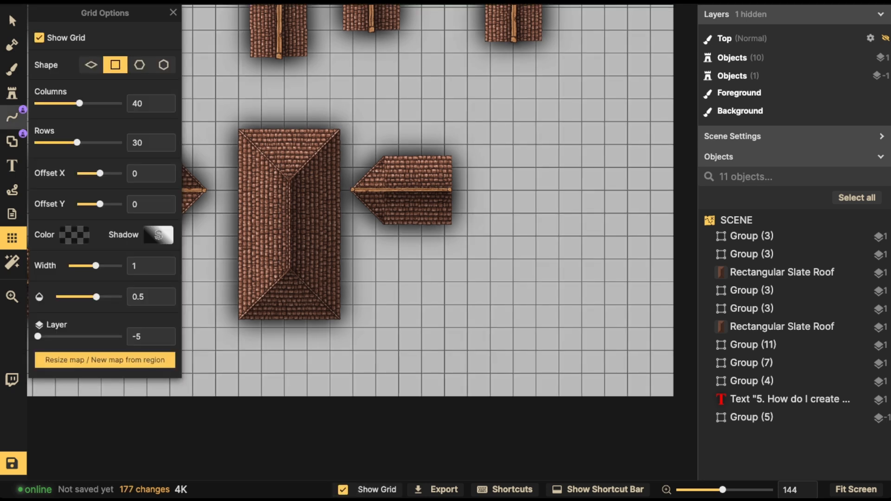
left_click(12, 93)
left_click(287, 489)
Step: Place five Slate Roof stamps at scale 30 end to end in a vertical strip, snapped to the grid beside the right wing
left_click(536, 292)
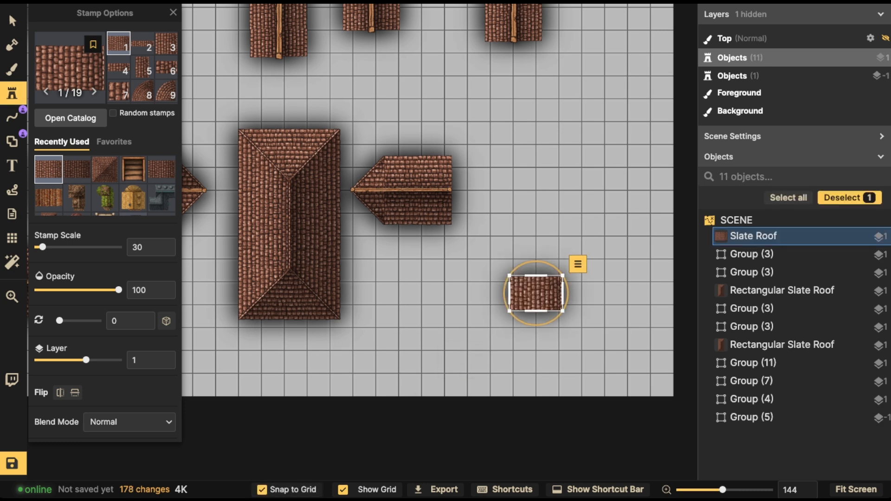
left_click(537, 257)
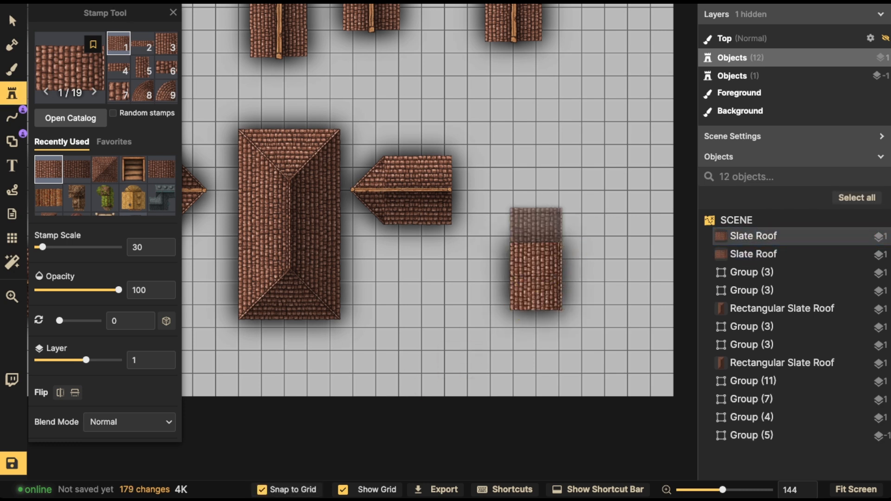
left_click(536, 224)
left_click(536, 191)
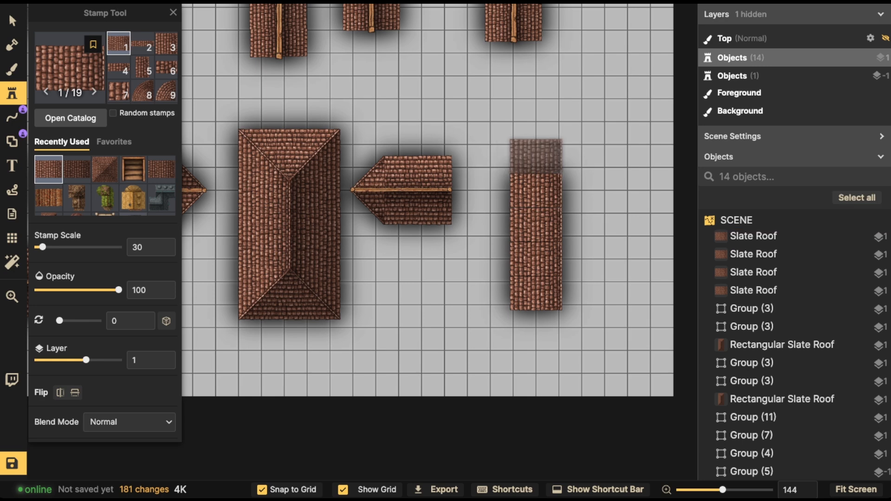
left_click(536, 156)
Step: Group the five Slate Roof stamps of the vertical strip into one object
left_click(13, 21)
left_click(528, 123)
left_click_drag(528, 123, 548, 295)
key("ctrl+g")
key("Tab")
key("Return")
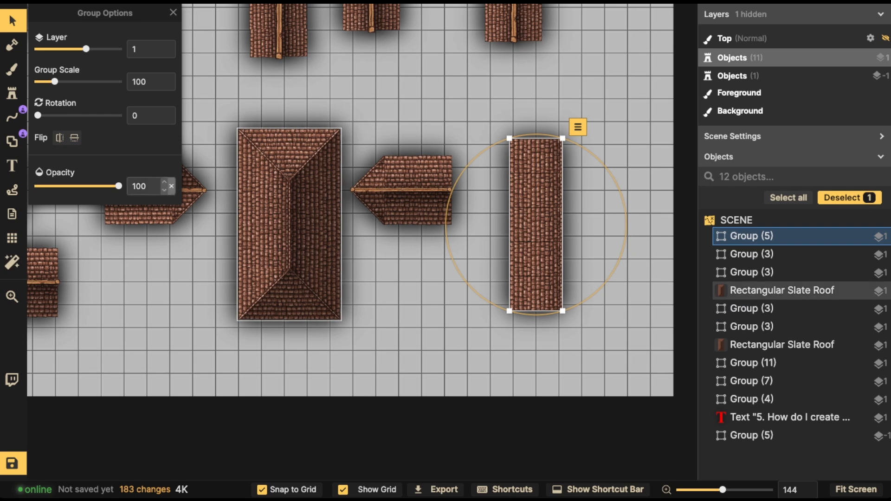
Step: Duplicate the vertical Slate Roof strip, flip the copy horizontally and vertically, and align it flush against the original's right side
key("ctrl+d")
left_click(74, 138)
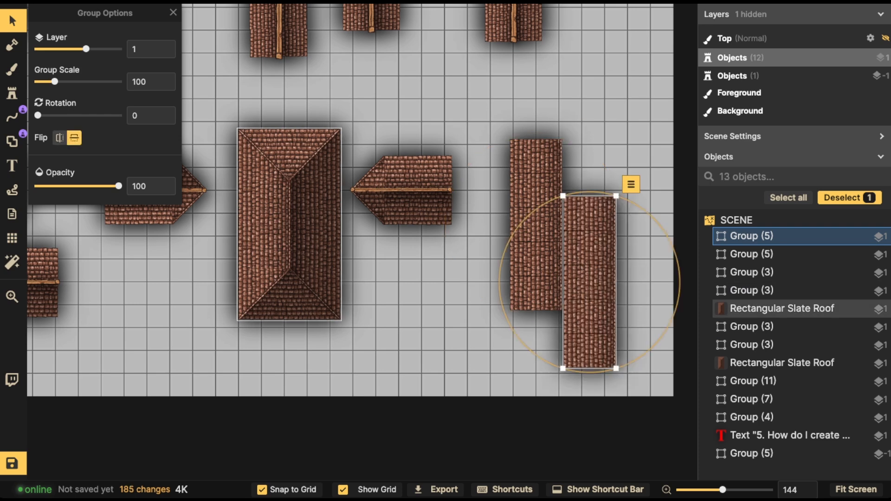
scroll(512, 253, "up", 5)
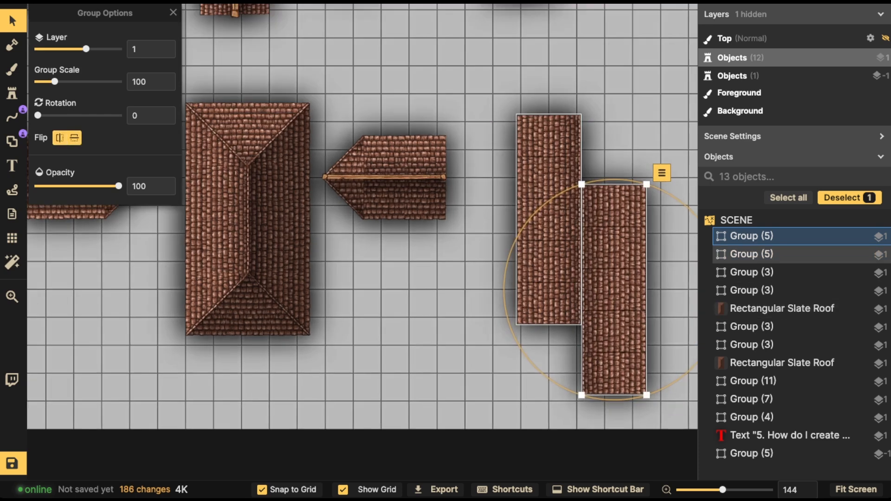
left_click_drag(626, 296, 624, 214)
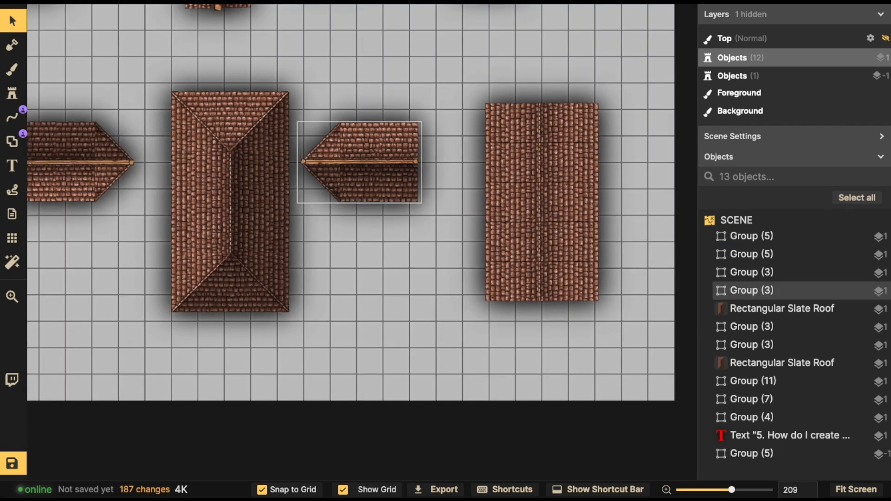
scroll(353, 200, "down", 3)
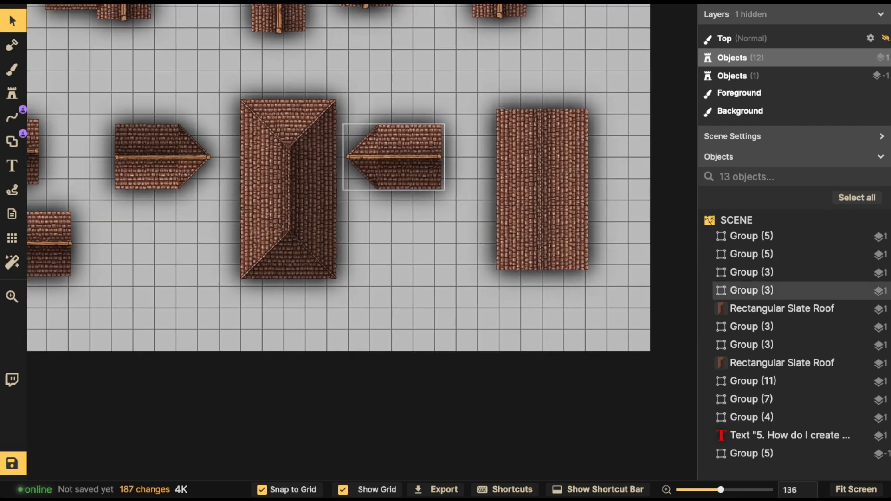
scroll(402, 149, "down", 2)
left_click(399, 156)
left_click(256, 186)
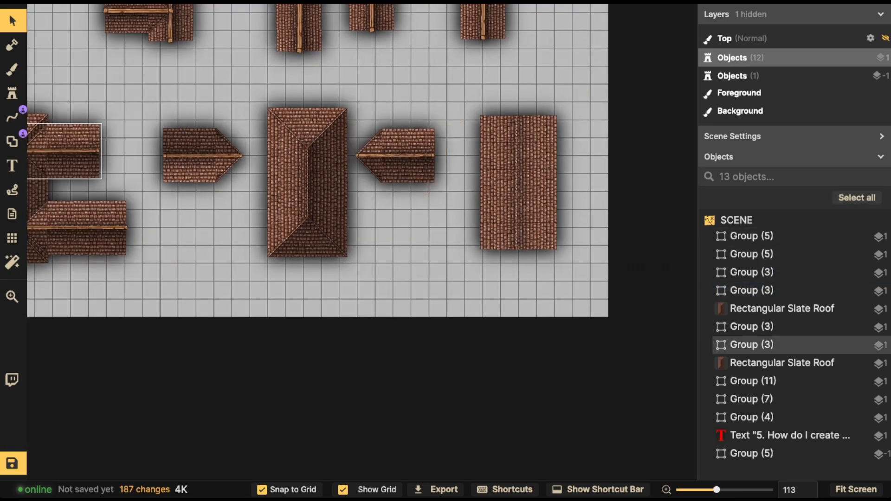
Step: Turn off grid snapping and draw a Wood Wall ridge beam at stamp scale 44 on layer 4, centred along the seam between the strips
left_click(12, 117)
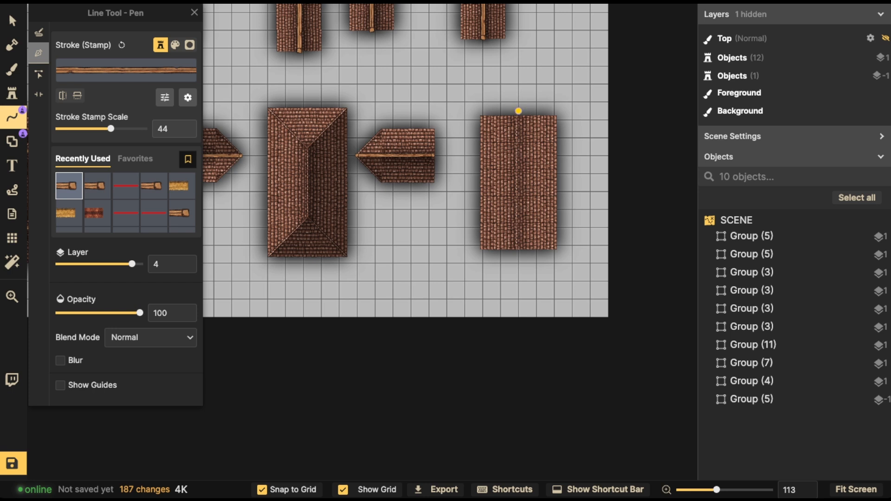
left_click(293, 491)
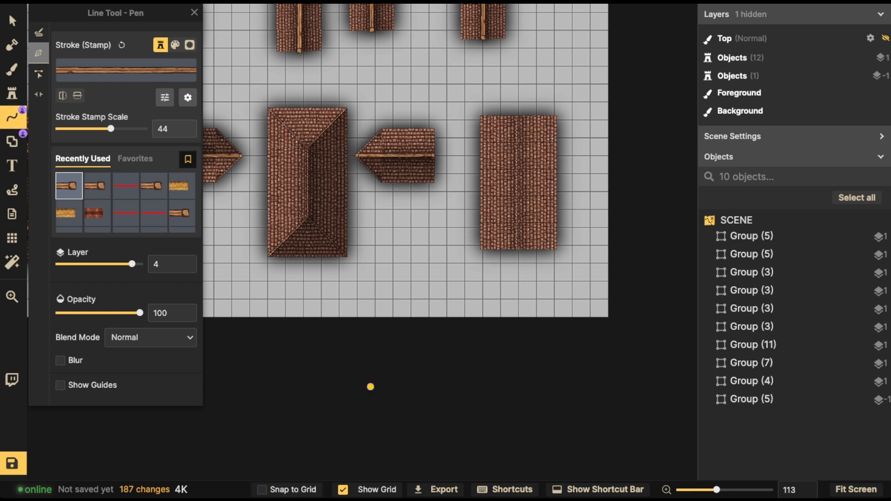
left_click(517, 115)
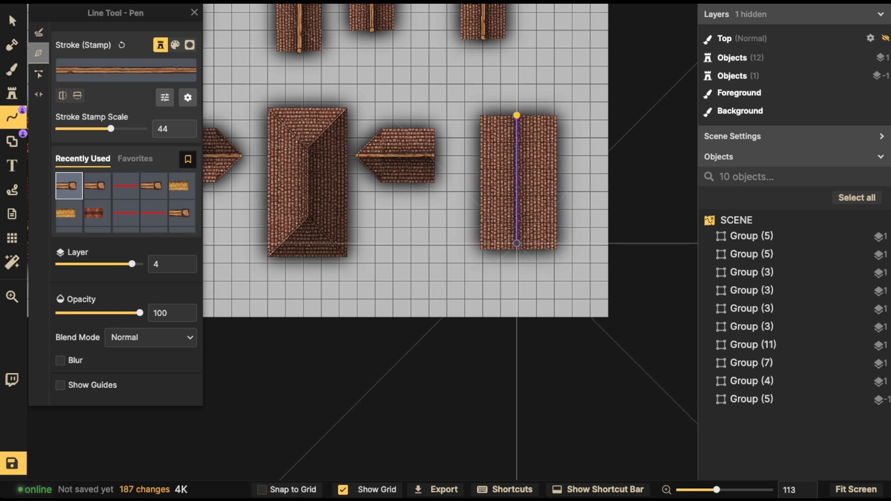
double_click(517, 248)
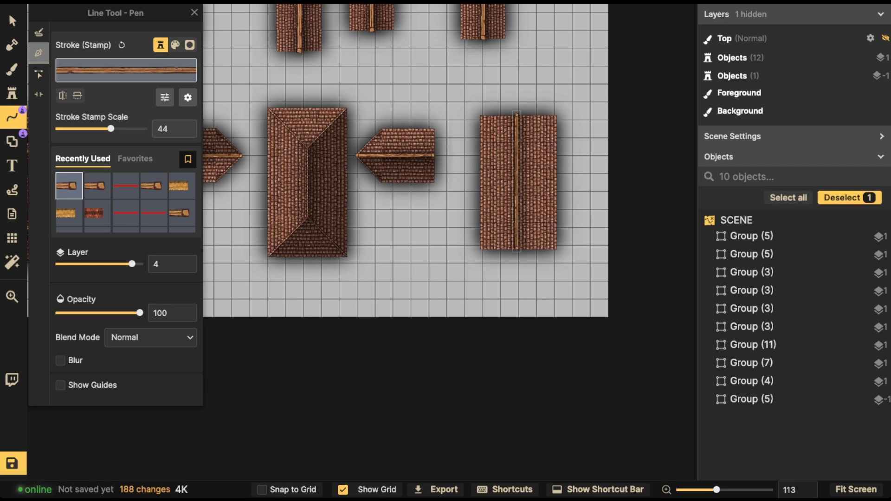
left_click(13, 20)
scroll(500, 191, "up", 4)
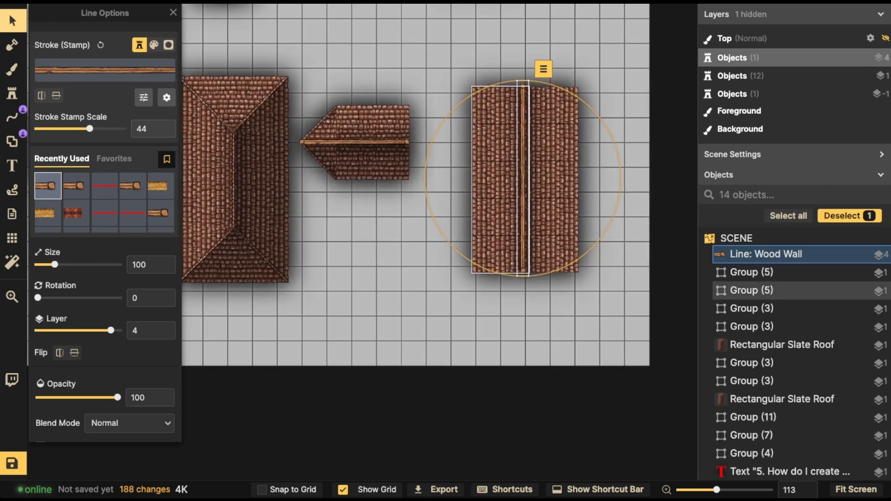
left_click_drag(523, 178, 525, 178)
Step: Move the nearby pointed wing onto the left side of the two-strip roof, raise it to layer 2 and rotate its point toward the ridge
left_click(362, 144)
left_click_drag(362, 144, 445, 149)
key("bracketright")
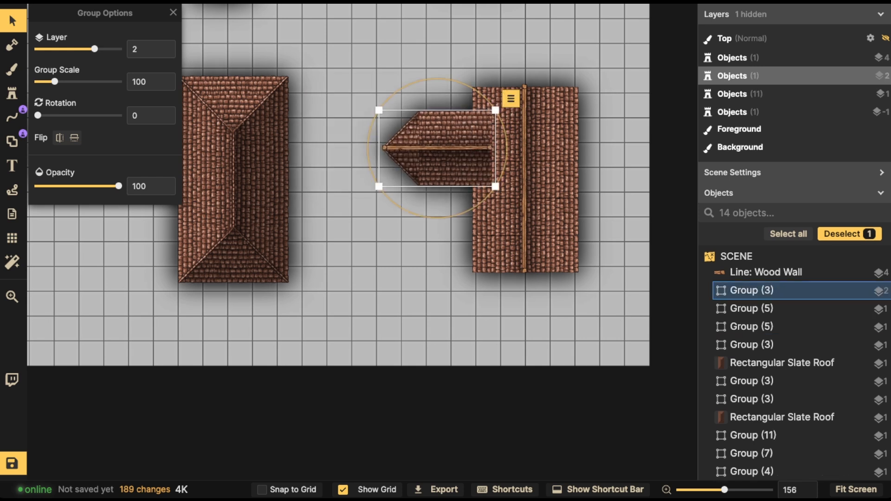
scroll(445, 150, "up", 2, "shift")
scroll(437, 149, "up", 10, "shift")
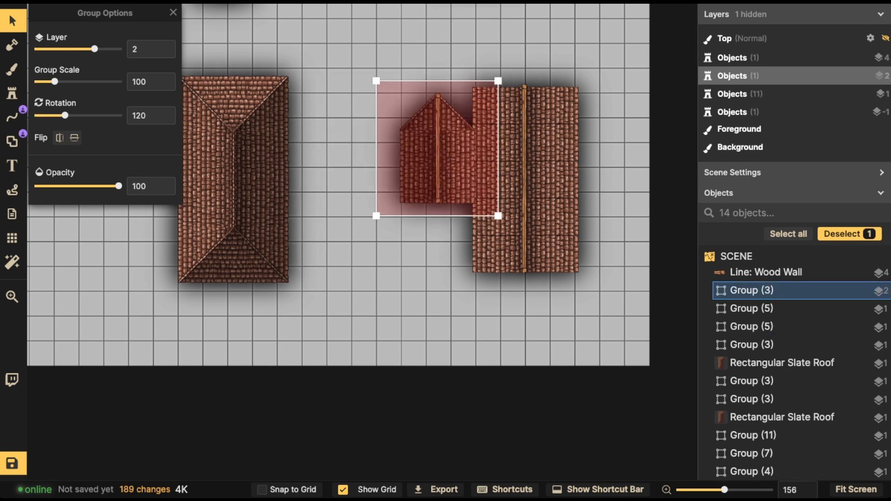
left_click_drag(437, 149, 413, 149)
key("Escape")
scroll(414, 149, "down", 5)
middle_click_drag(414, 149, 454, 235)
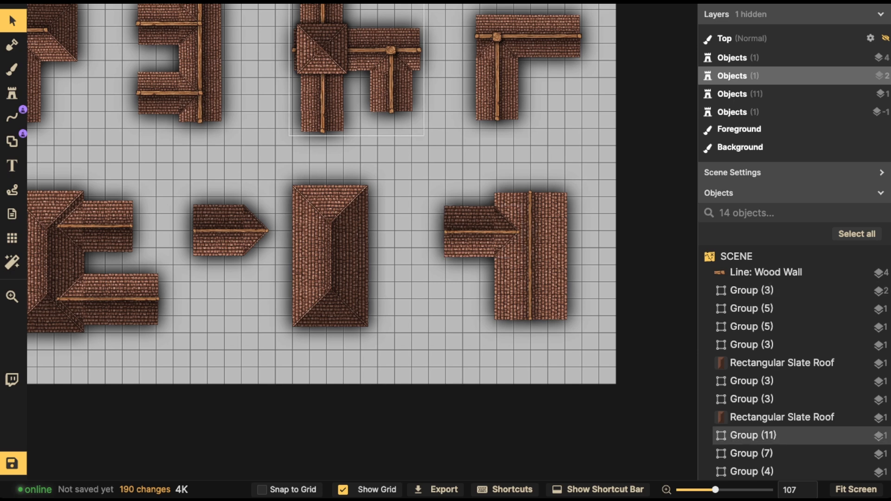
Step: Place the square first variant of Rectangular Slate Roof at scale 30 where the wing meets the ridge, and set it to layer 5
left_click(324, 92)
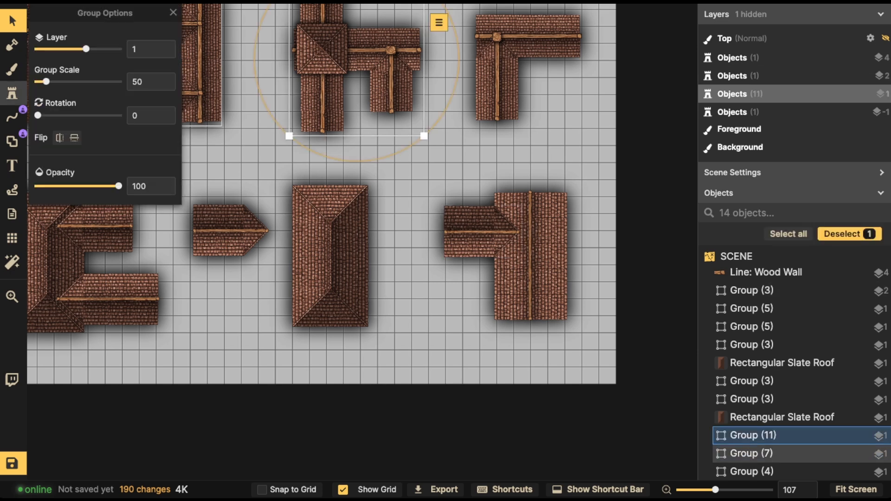
left_click(13, 94)
left_click(105, 169)
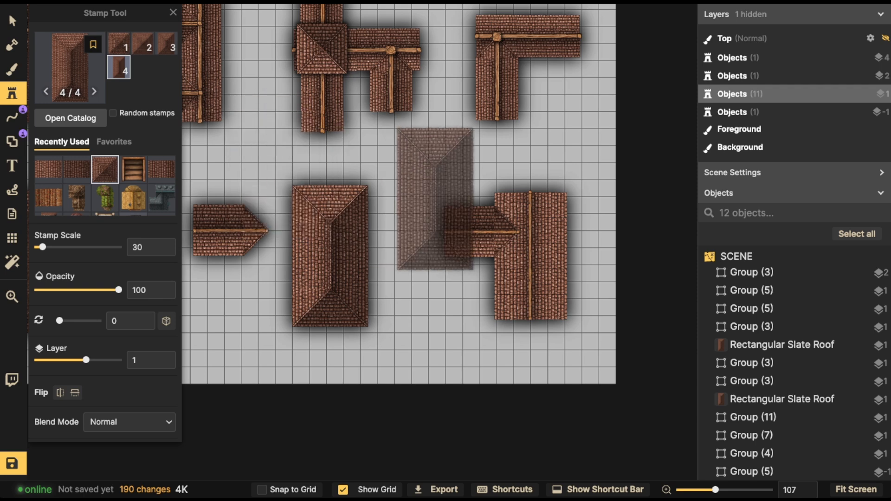
left_click(372, 194)
left_click(118, 43)
scroll(474, 269, "up", 3)
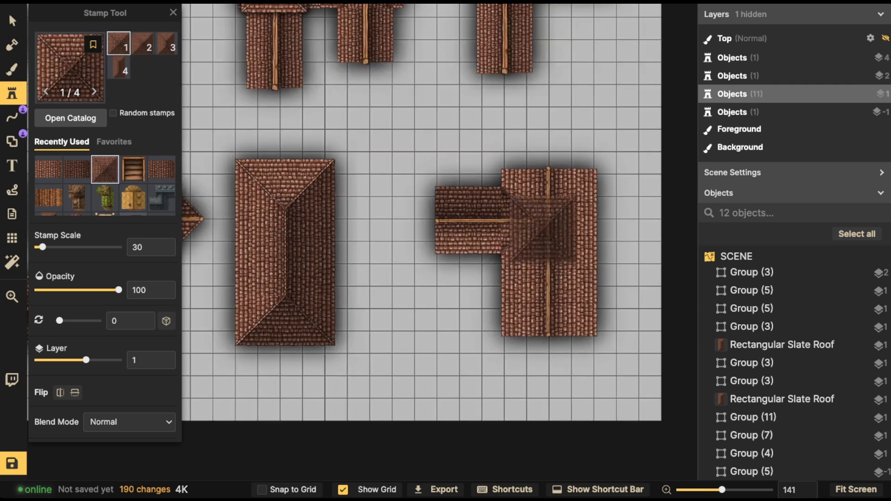
left_click(547, 222)
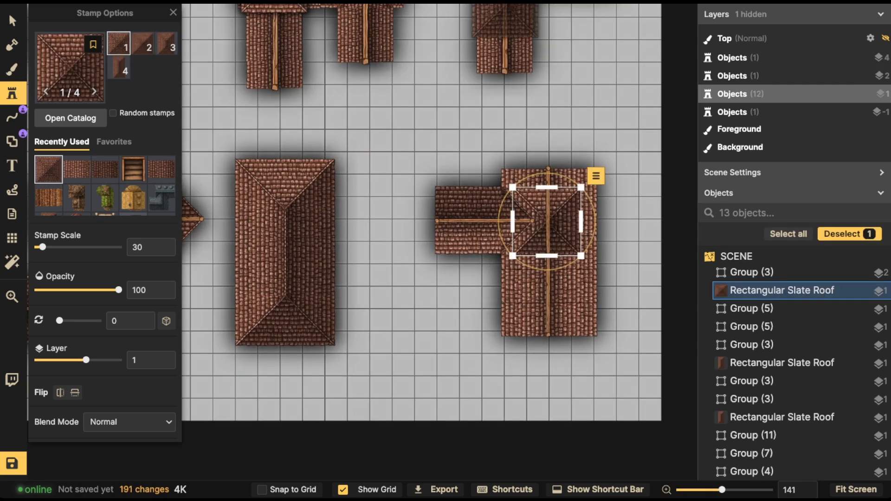
key("Page_Up")
left_click_drag(94, 360, 119, 361)
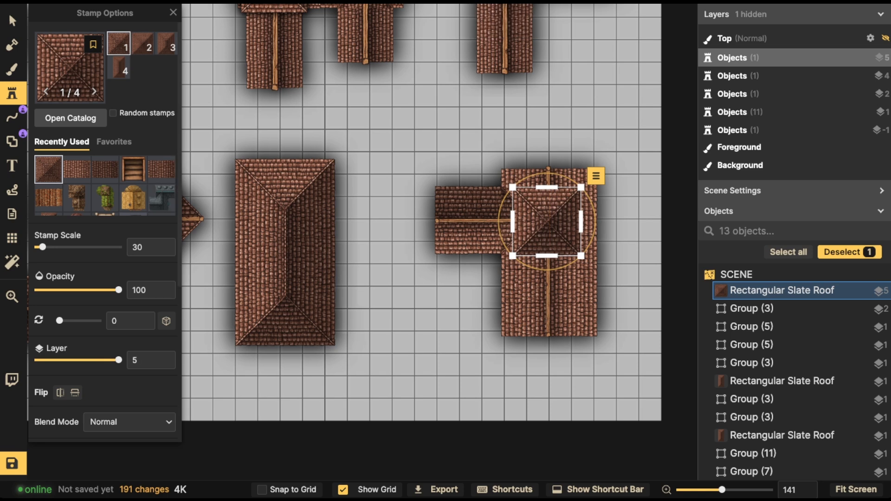
Step: Give the square roof a Custom Object Shadow with increased intensity and blur
scroll(119, 360, "down", 5)
left_click(94, 233)
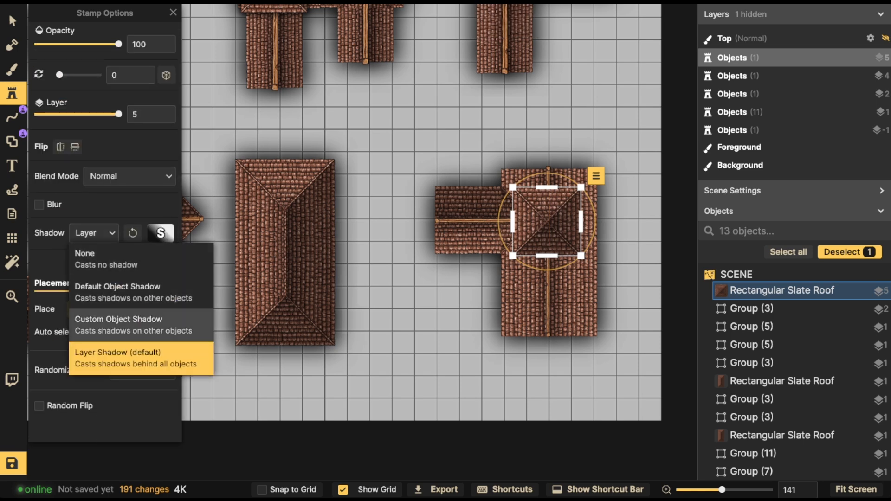
left_click(111, 325)
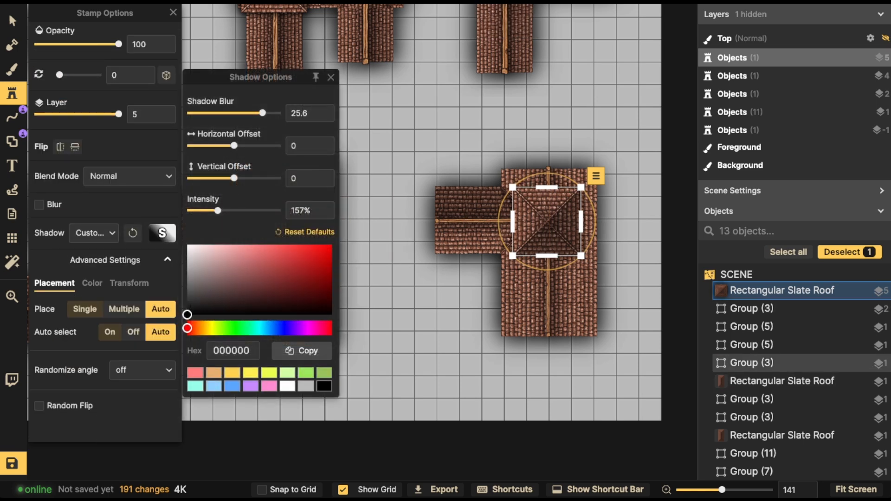
left_click_drag(218, 210, 240, 211)
left_click_drag(262, 113, 280, 113)
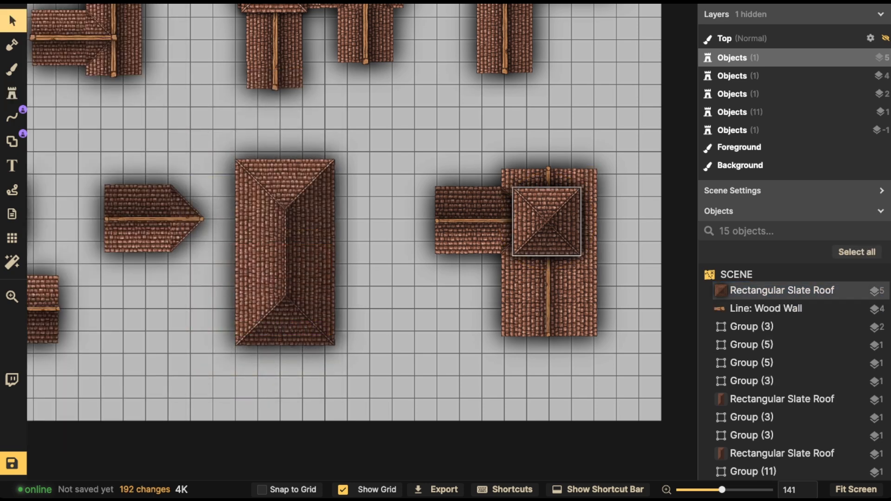
Step: Nudge the square roof slightly to the right to centre it over the ridge beam
left_click(548, 222)
left_click_drag(548, 222, 549, 222)
key("Escape")
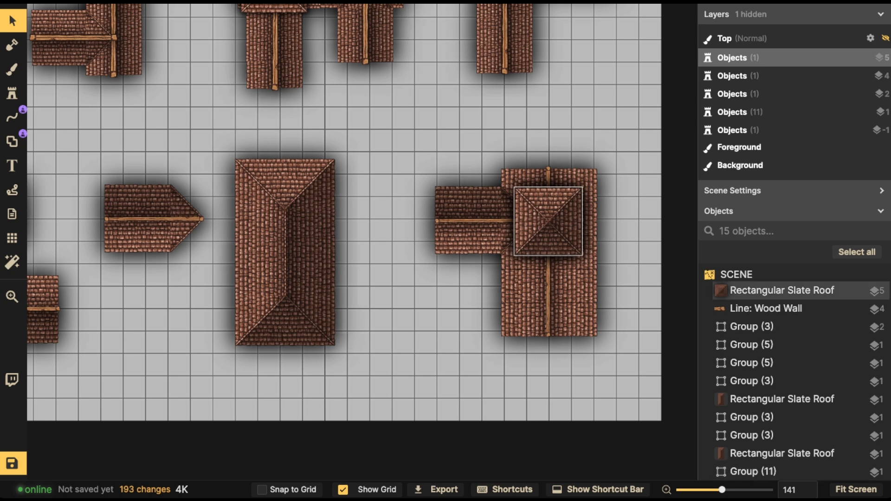
left_click(783, 290)
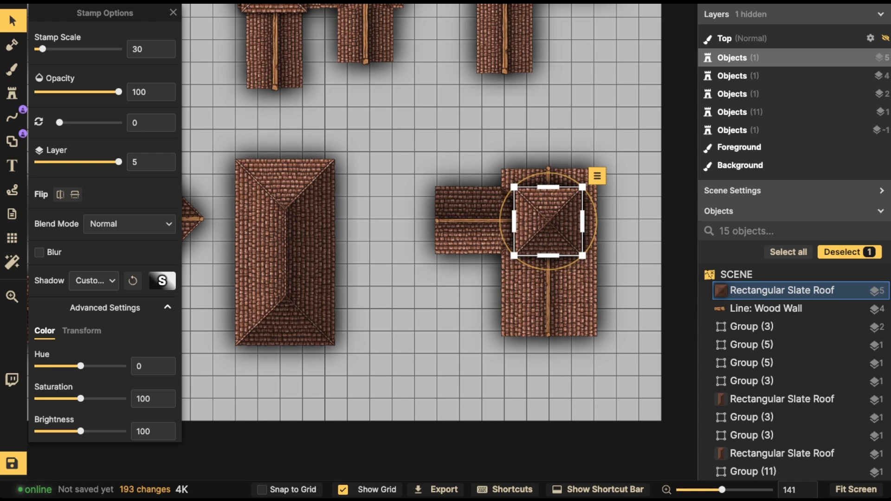
key("Escape")
scroll(421, 241, "down", 3)
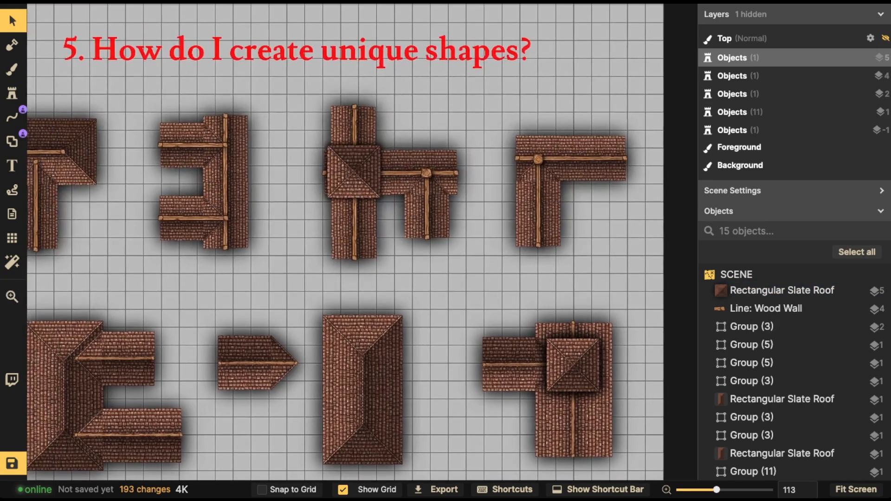
scroll(410, 244, "down", 3)
middle_click_drag(410, 245, 440, 229)
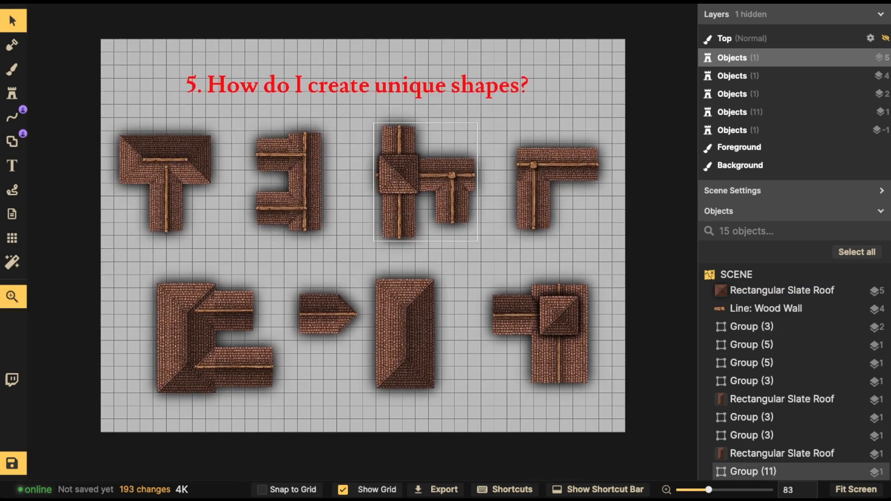